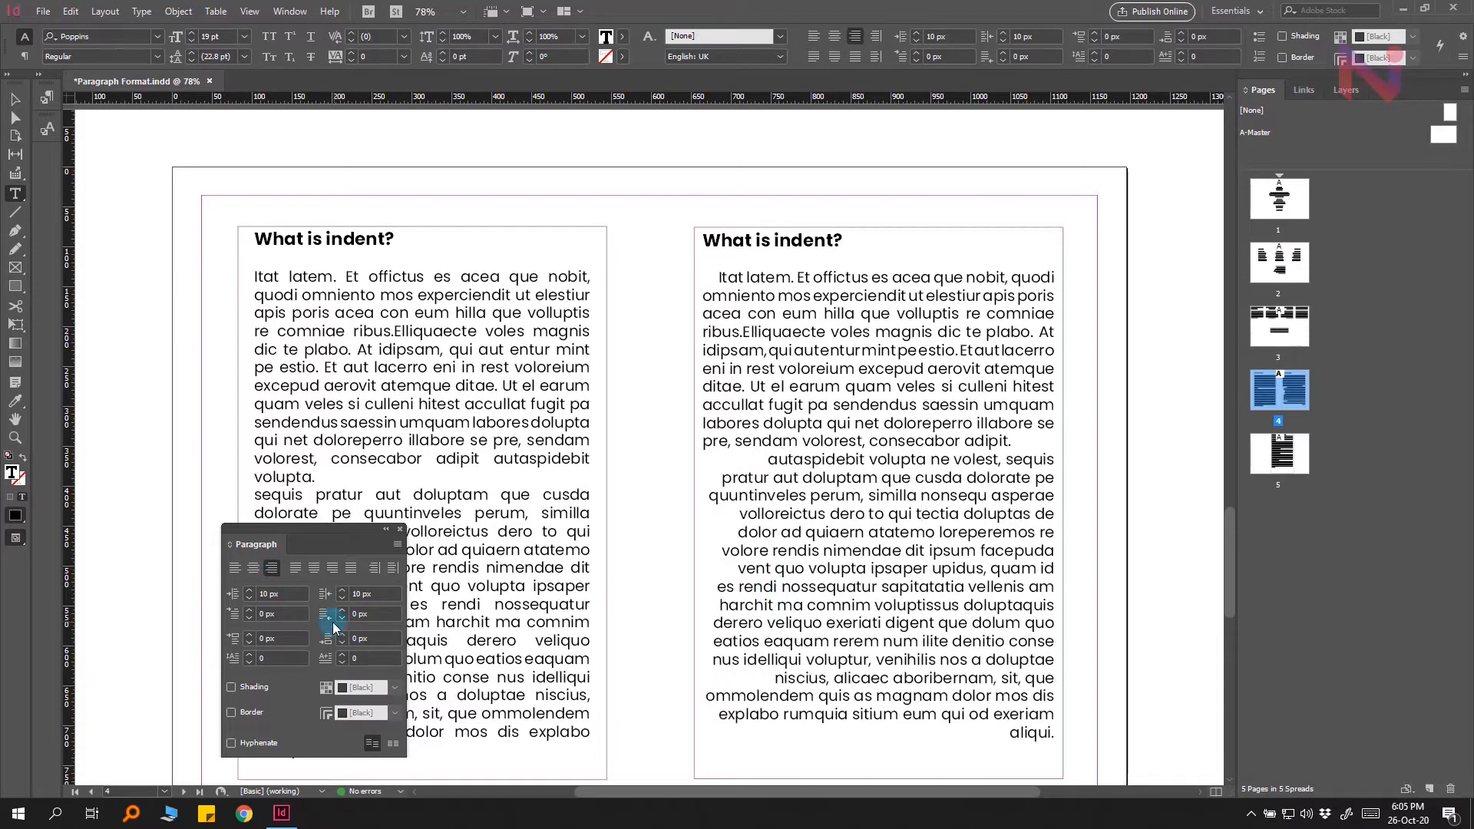
Step: Set the last line right indent of the right-hand frame's final paragraph to 40 px and highlight its last line
click(341, 611)
click(342, 611)
click(341, 611)
click(341, 611)
drag(979, 735, 1044, 736)
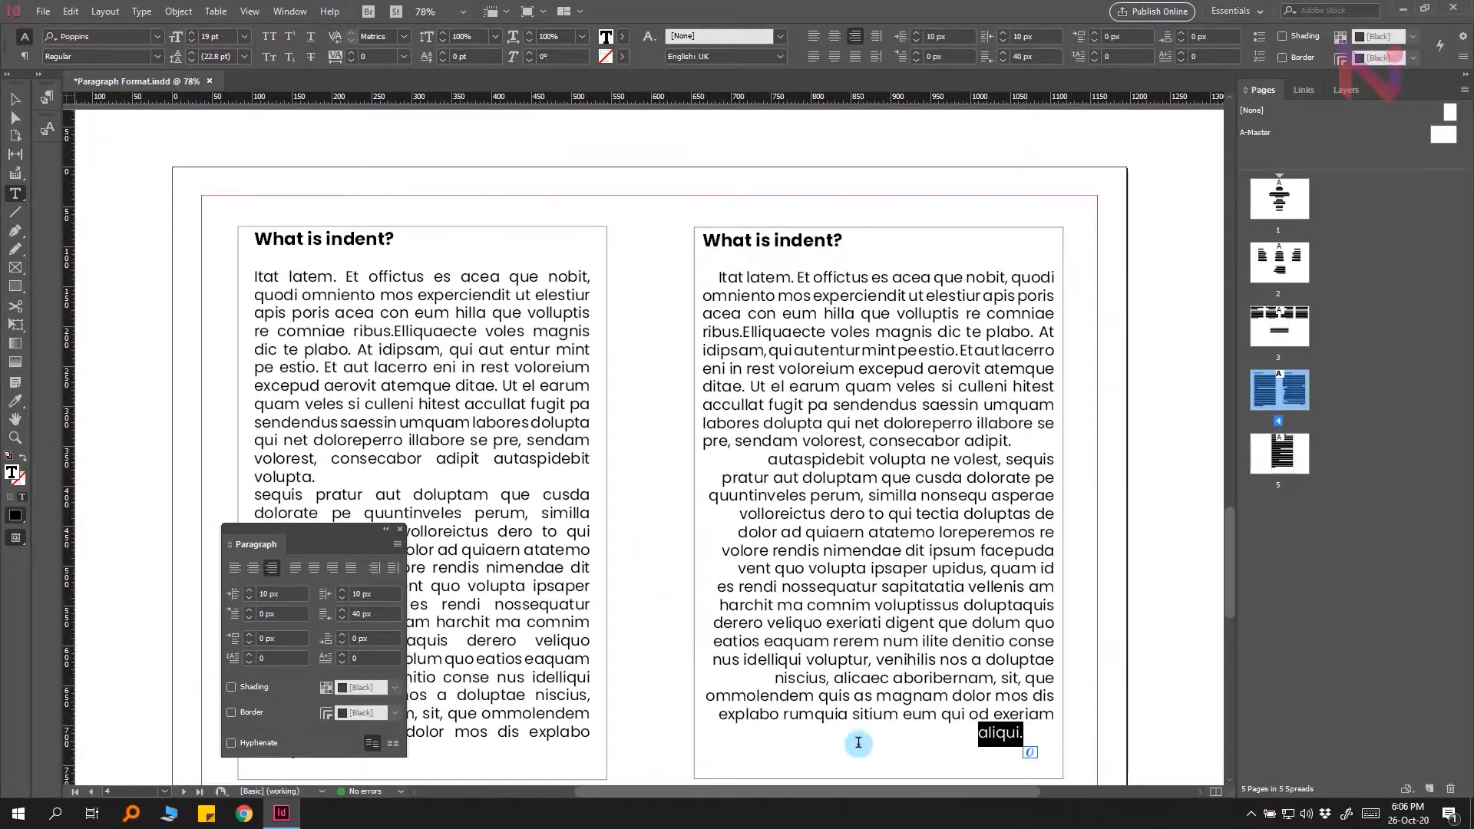
Step: On page 5, highlight parts of the body text and insert a paragraph break after the "Space Befor | Space After" heading
double_click(1279, 457)
drag(662, 646, 686, 316)
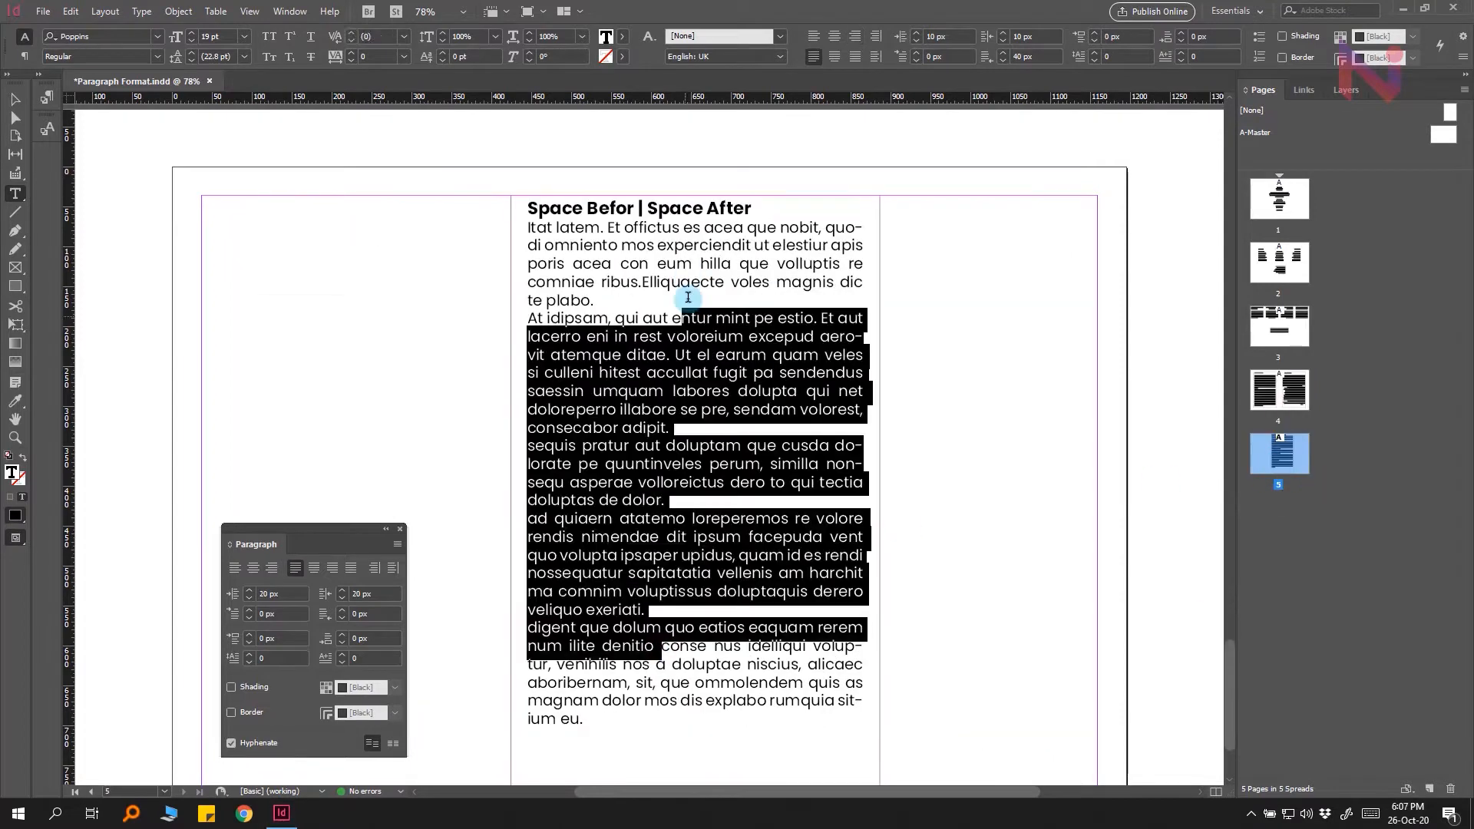
click(576, 312)
drag(726, 208, 682, 208)
drag(621, 246, 693, 263)
click(763, 206)
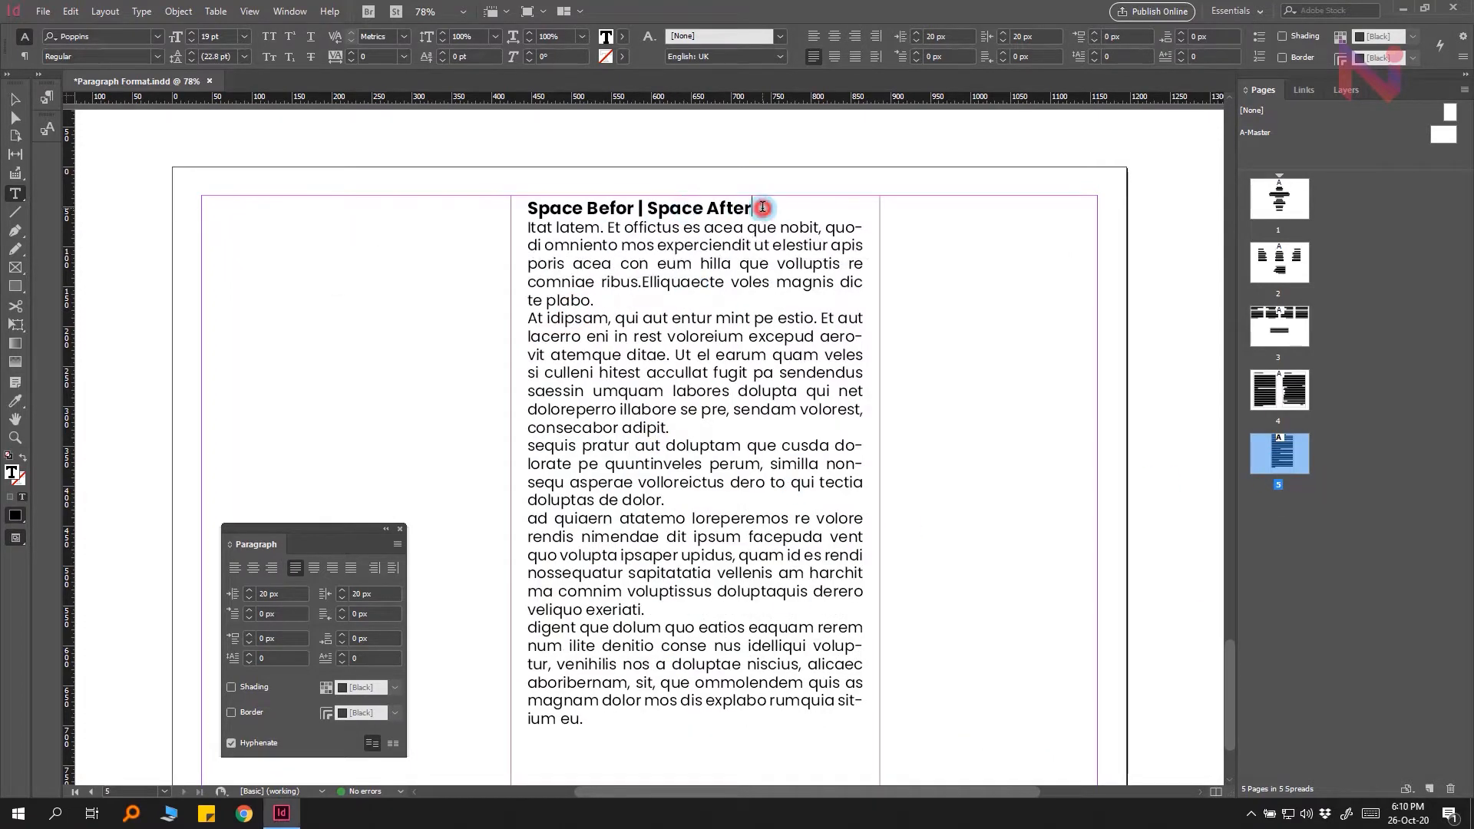
key(Return)
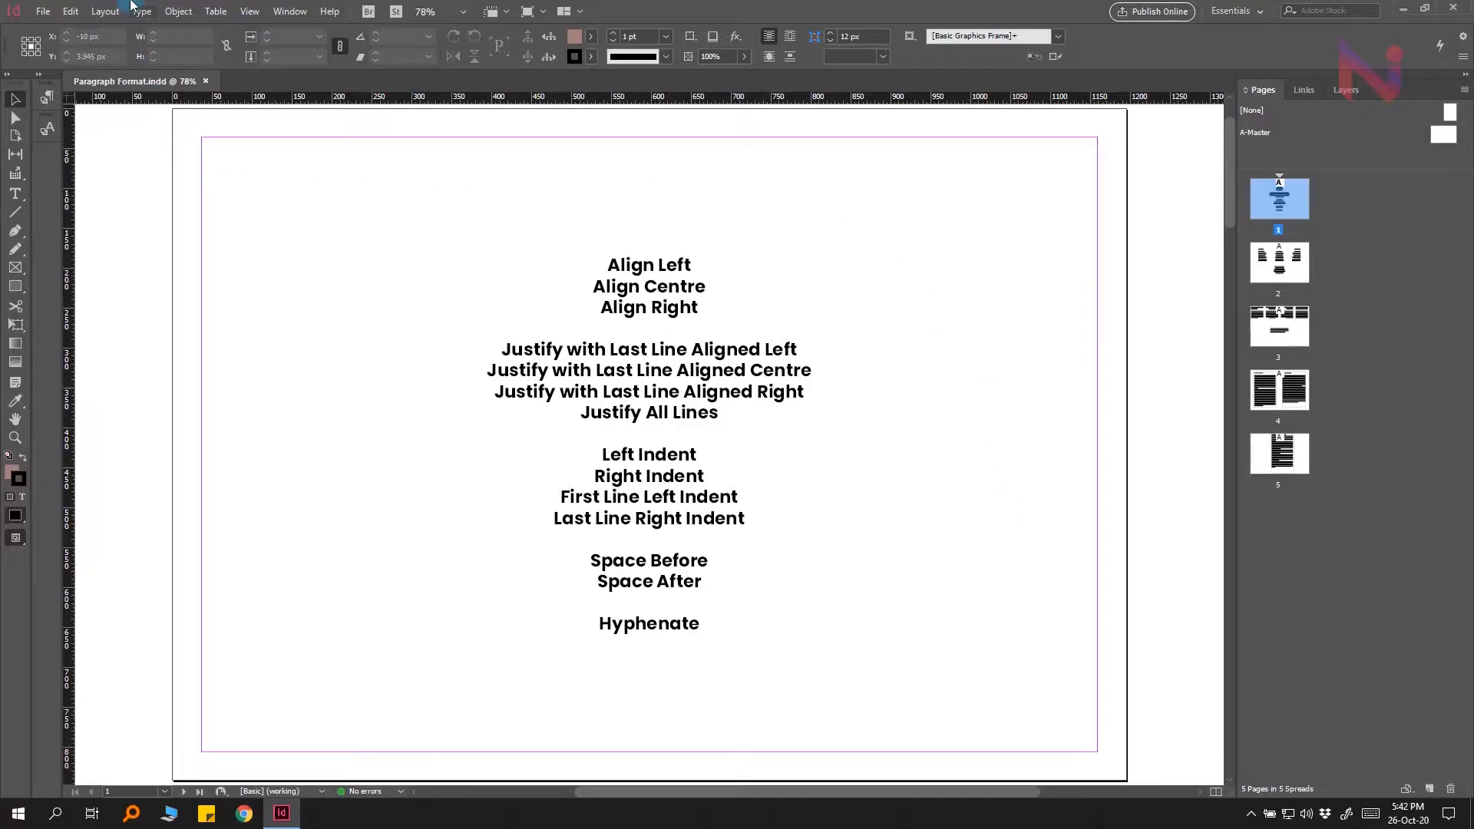
Step: Display the Paragraph formatting settings with all their options shown
click(137, 11)
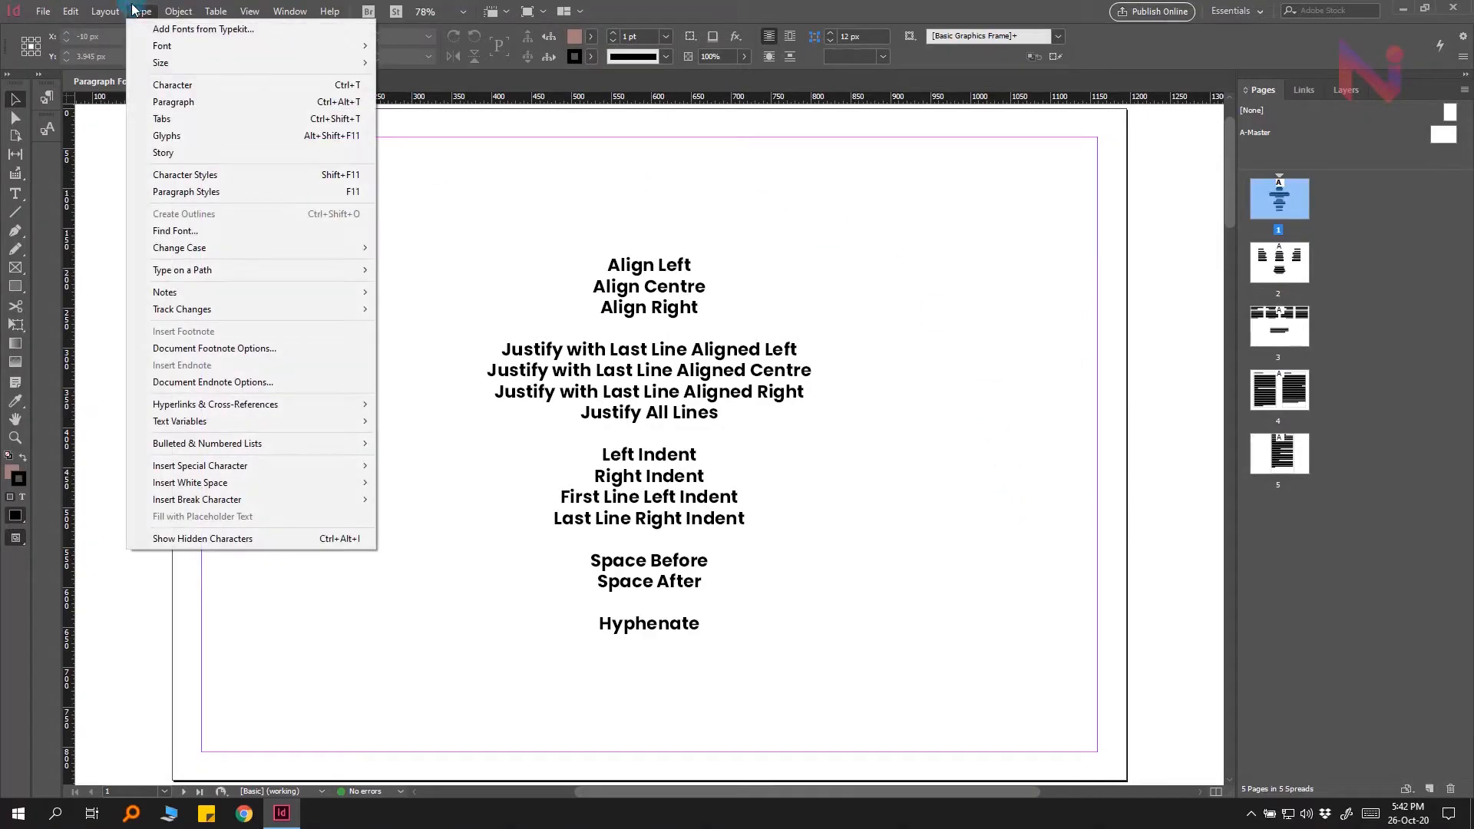
click(194, 103)
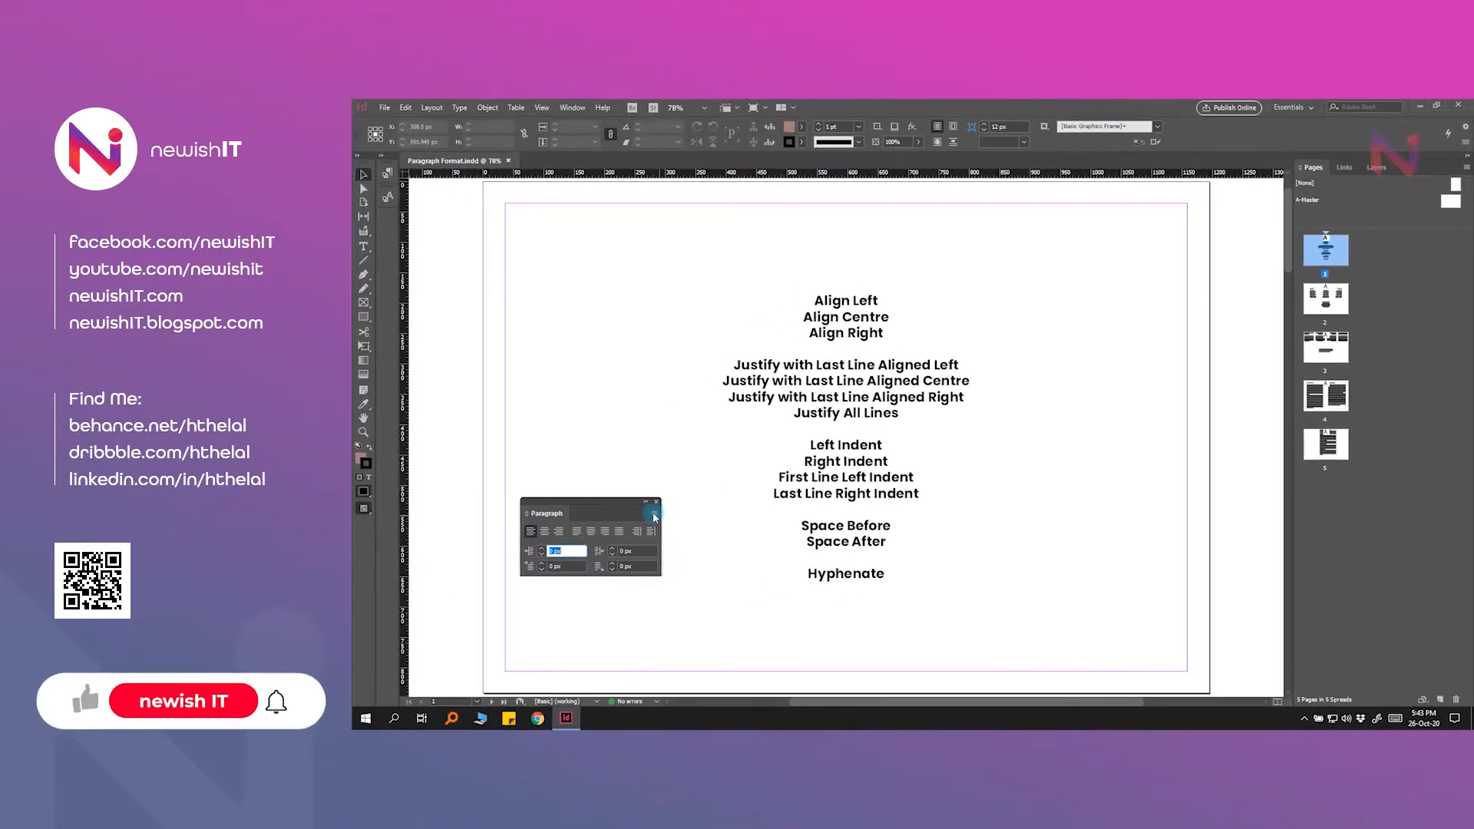
click(654, 514)
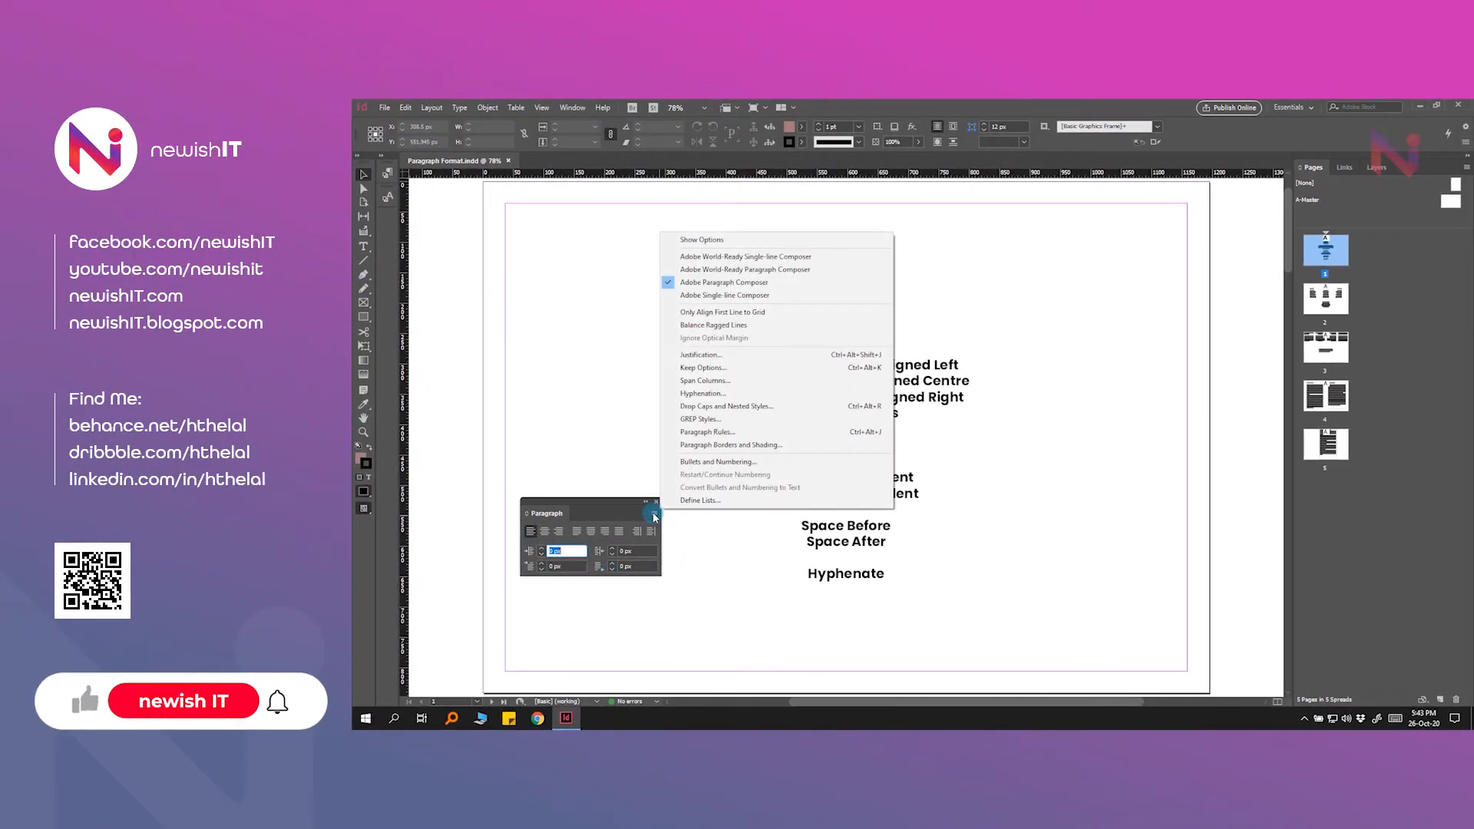
click(722, 241)
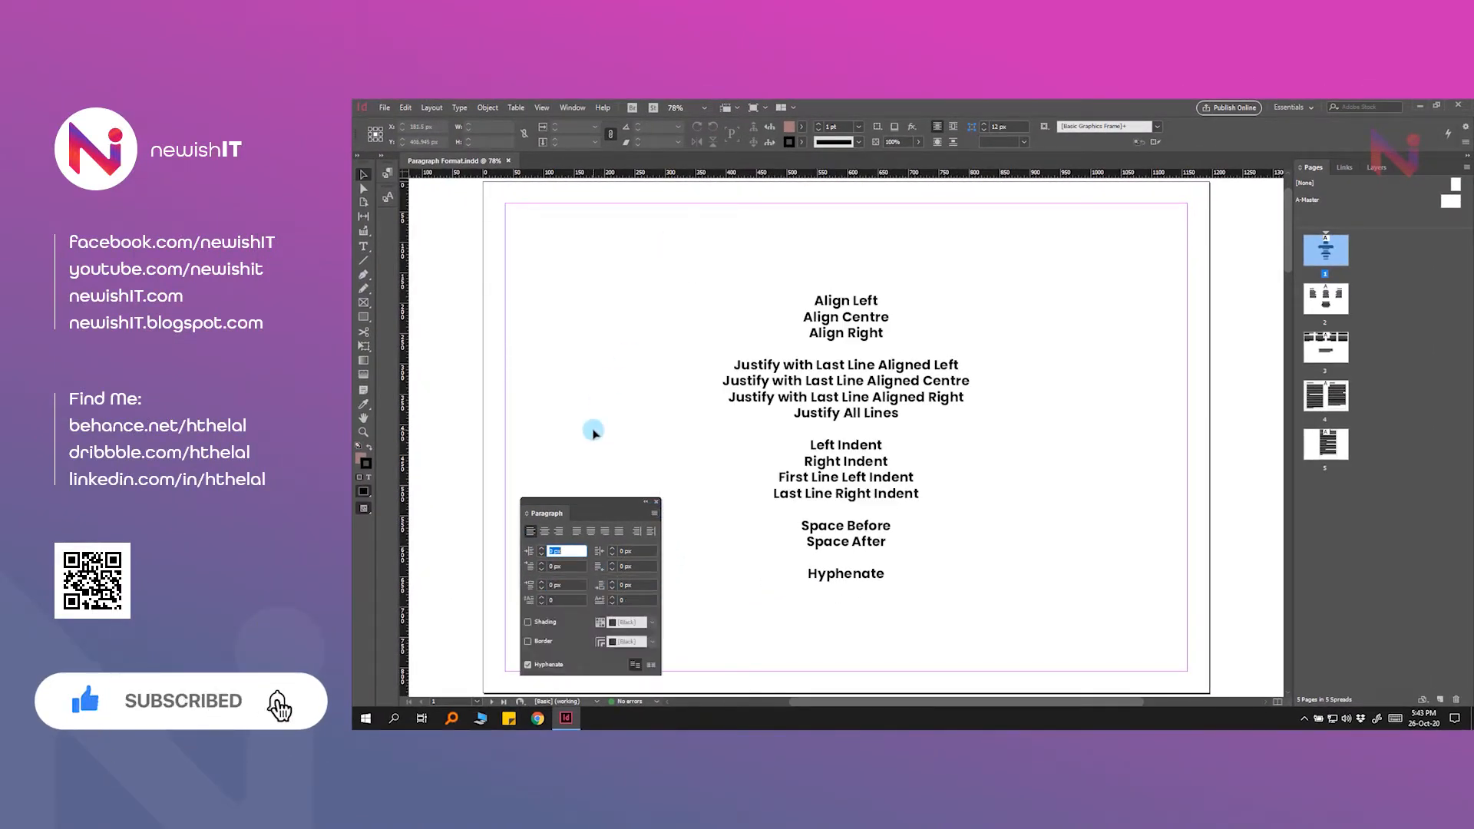
Step: Apply left, centre and right alignment in turn to the sample paragraph beneath the three columns on page 2
scroll(593, 432, down, 6)
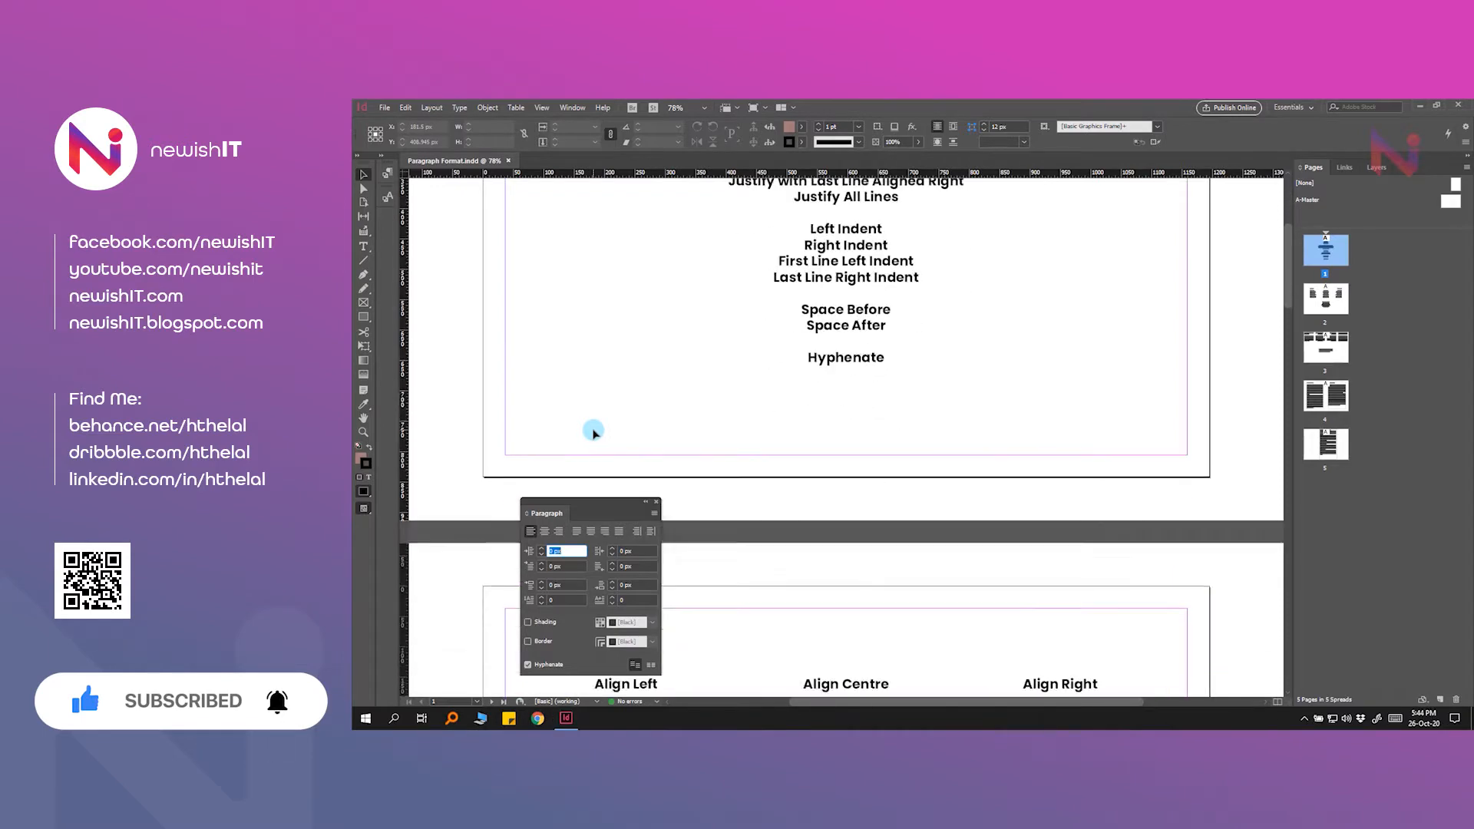
scroll(593, 431, down, 8)
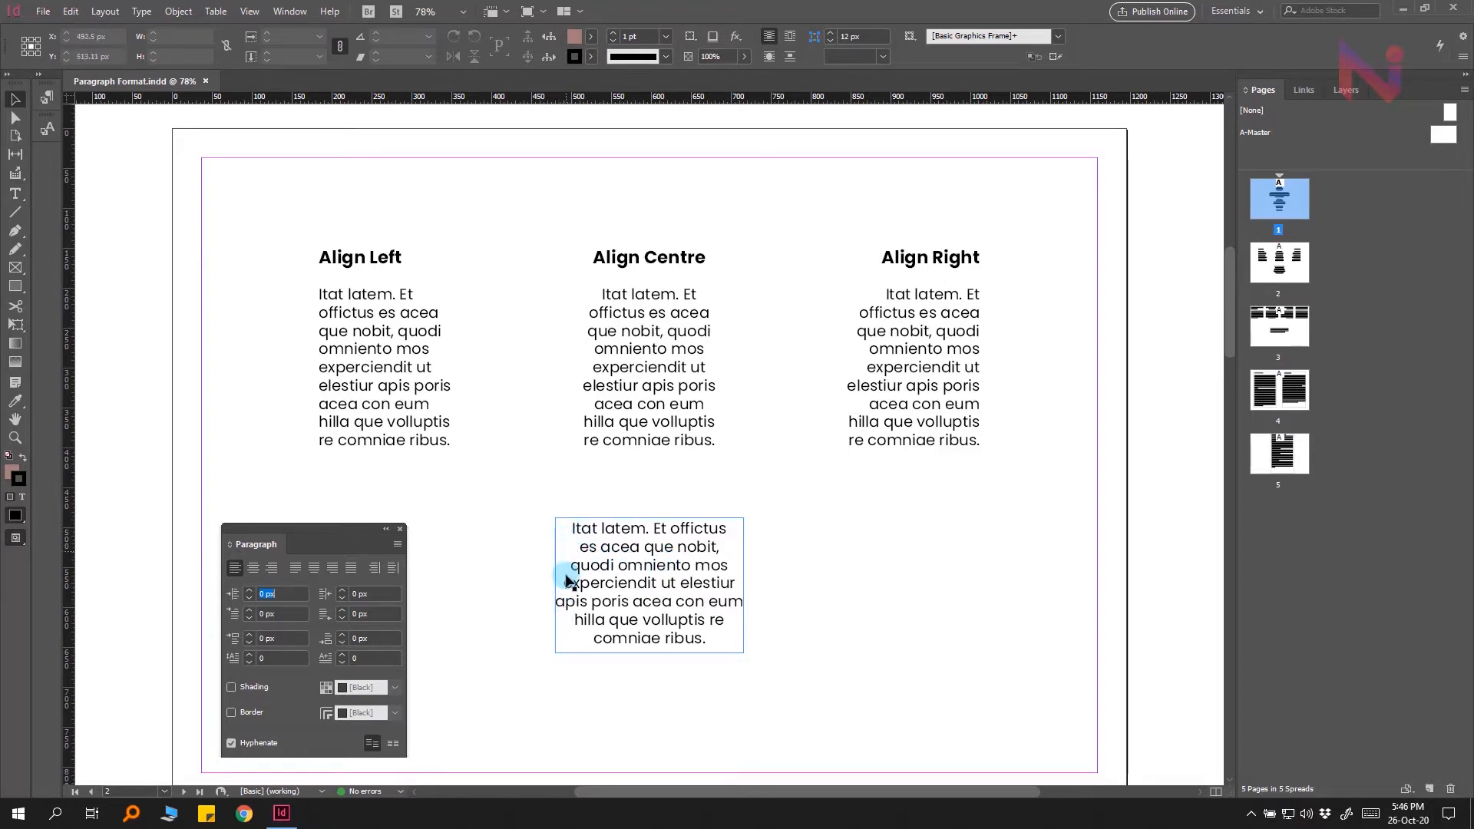
click(568, 636)
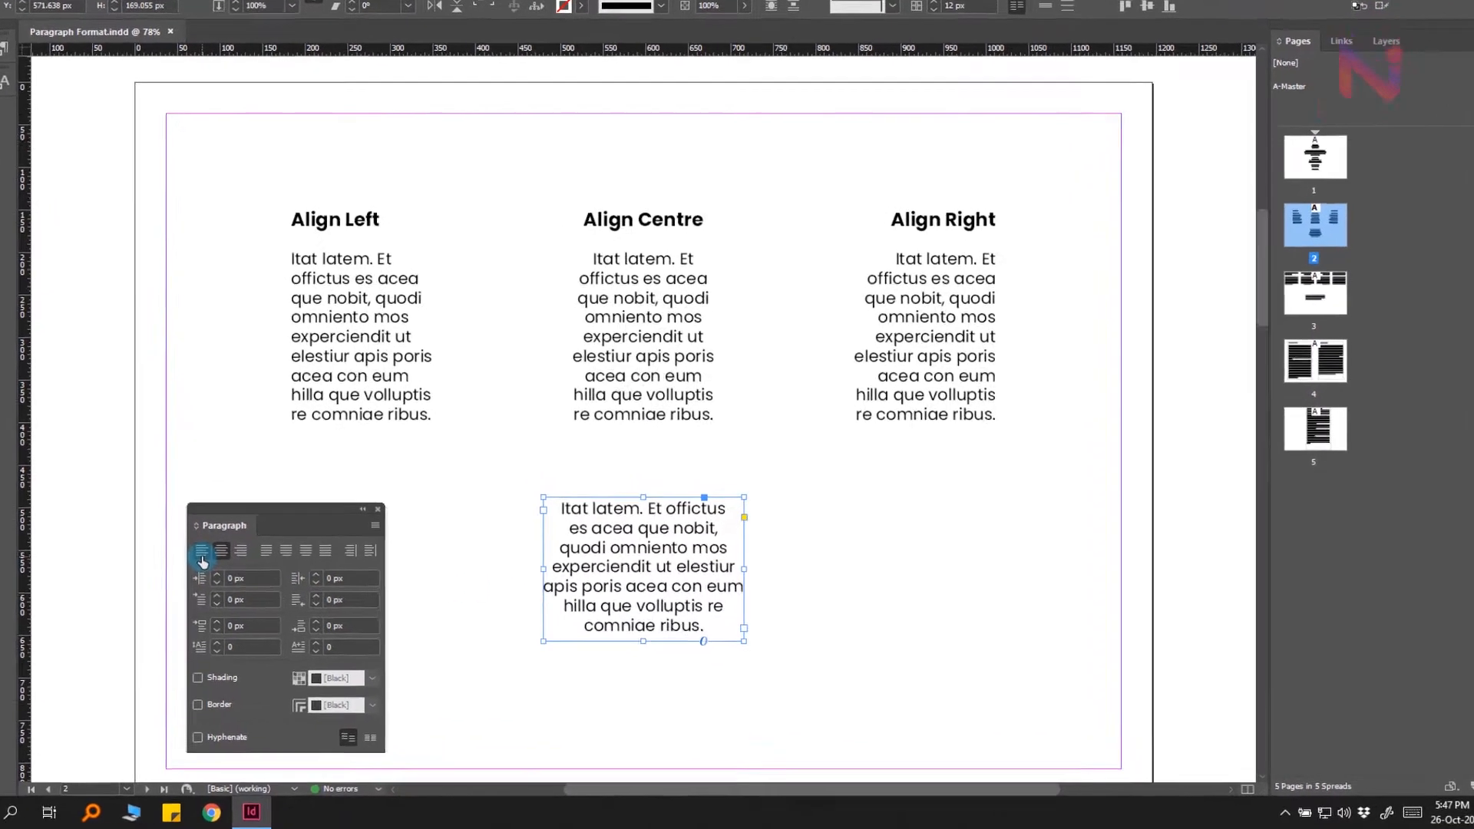
click(201, 558)
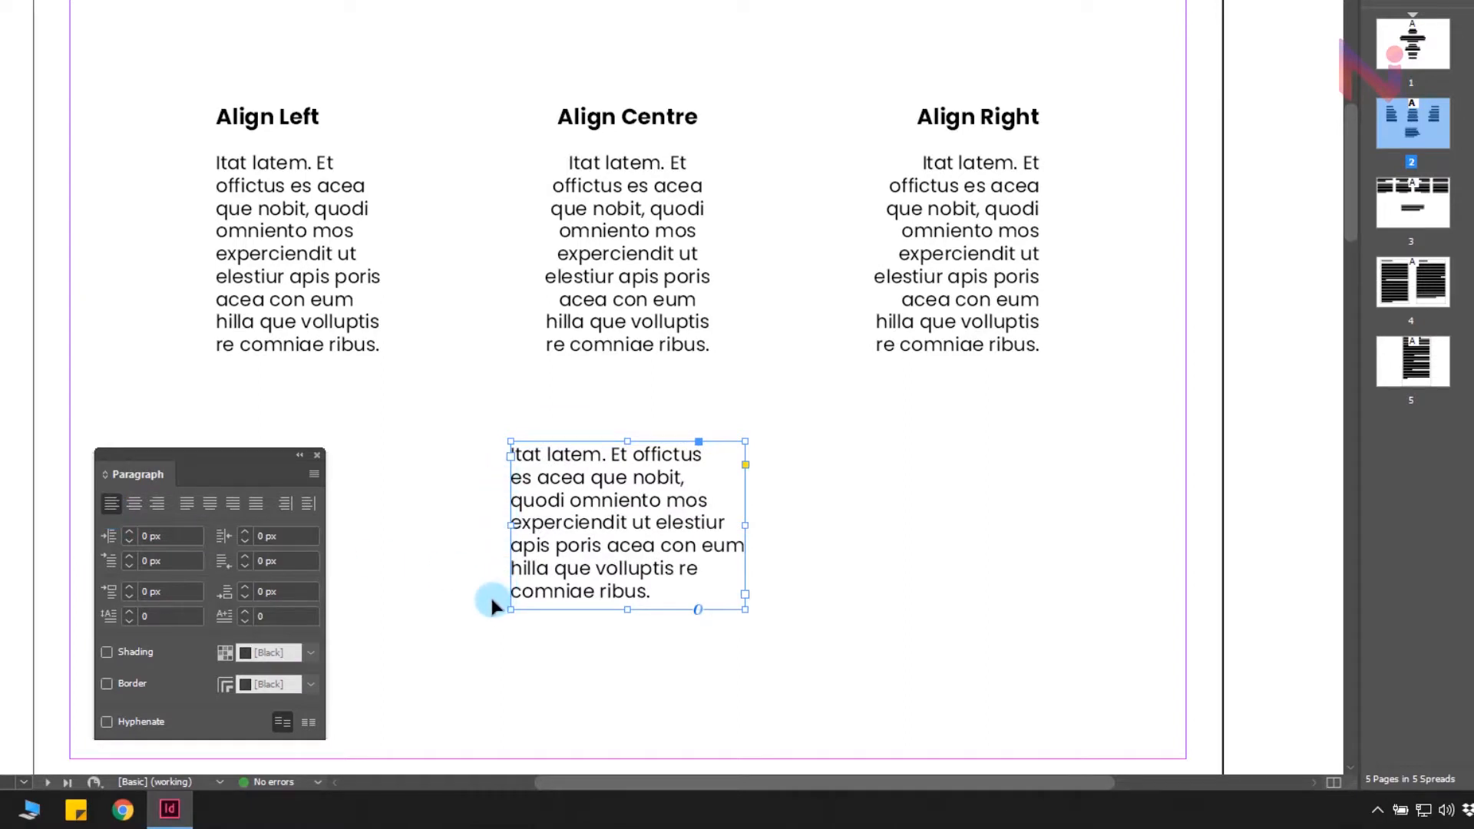
click(137, 507)
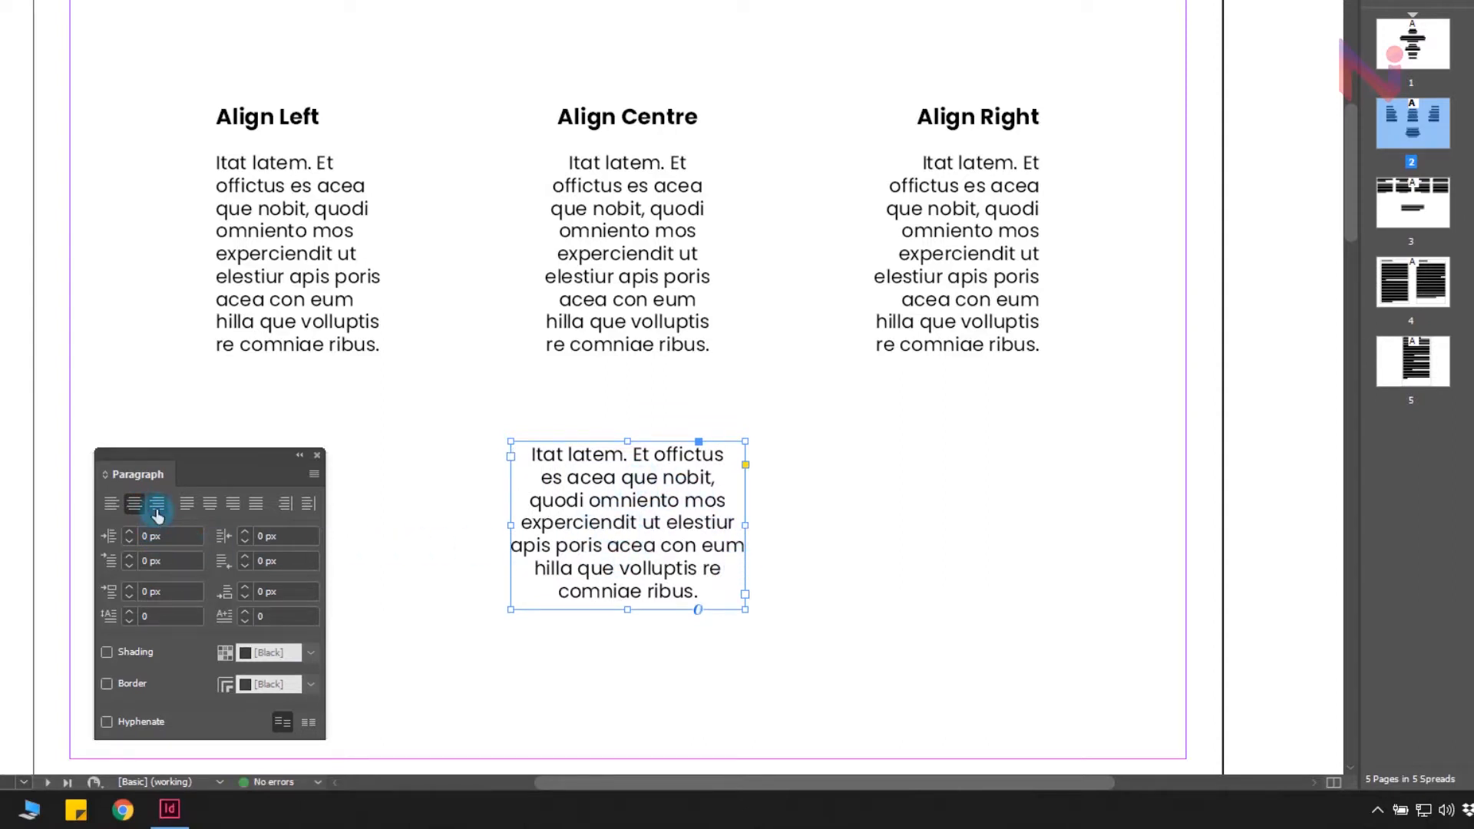
click(157, 507)
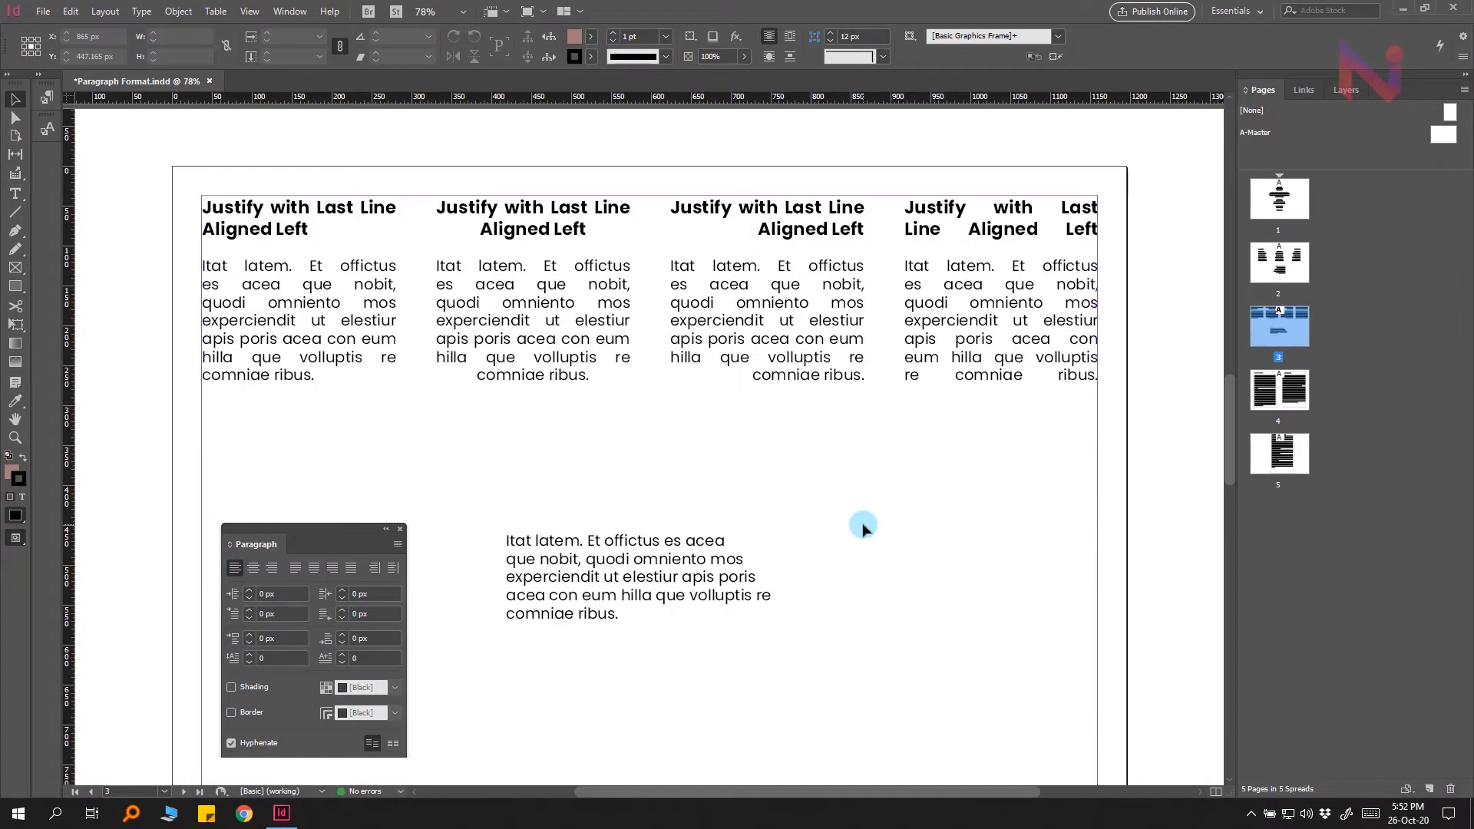
Step: Justify the lower sample paragraph on page 3 with the last line aligned left and highlight that last line
click(296, 569)
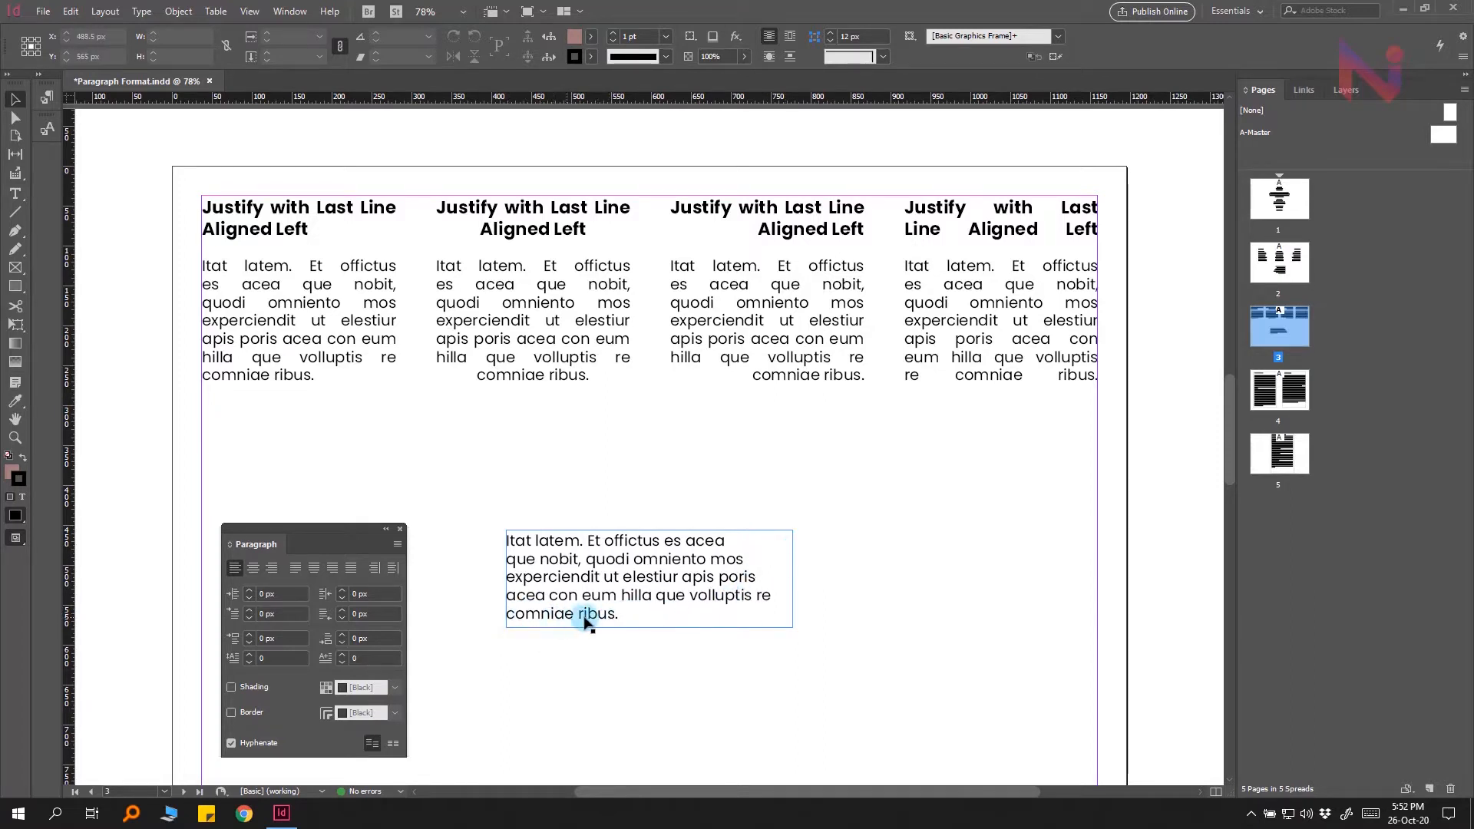
click(576, 590)
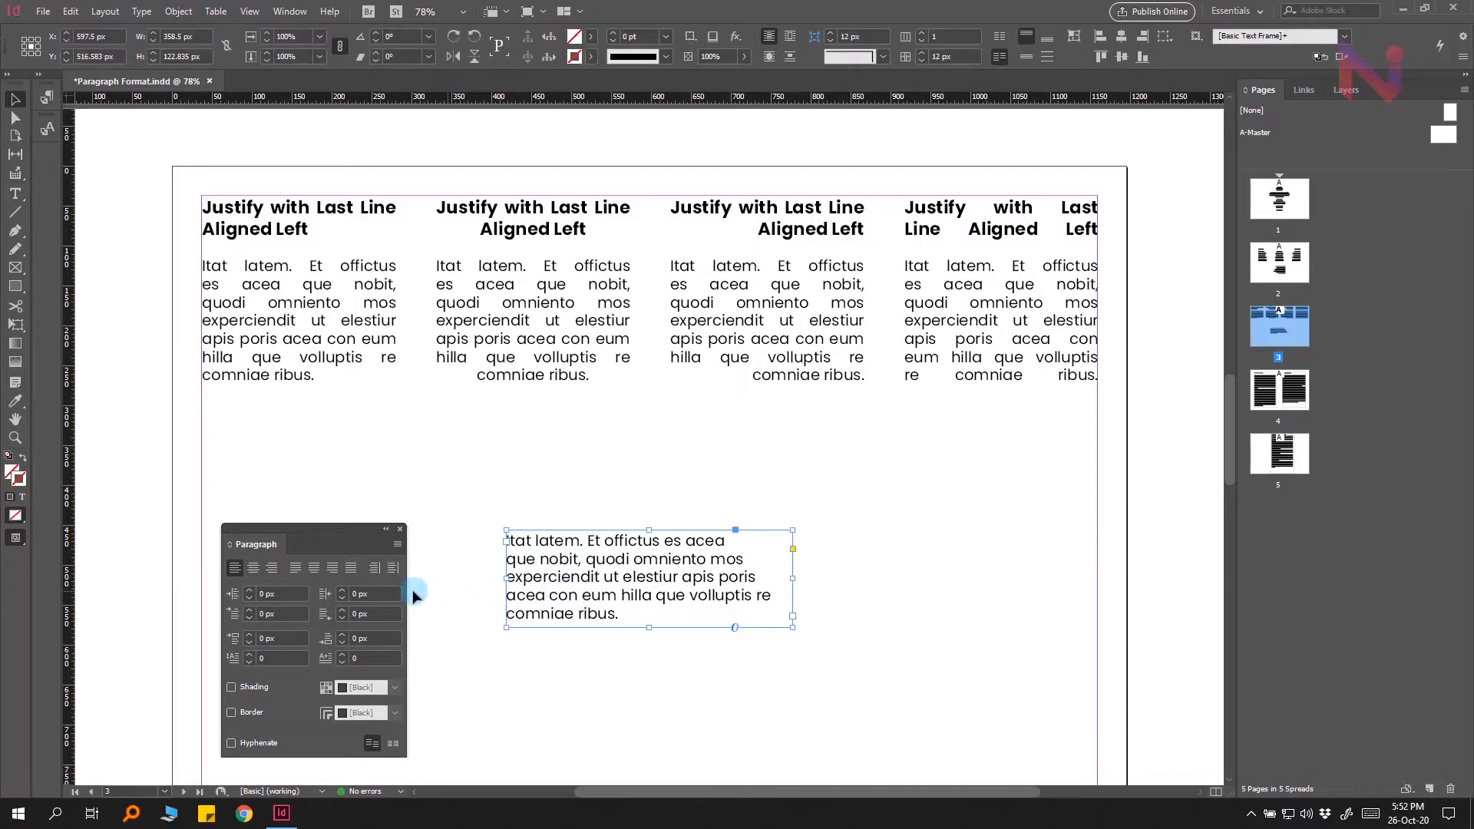
click(297, 573)
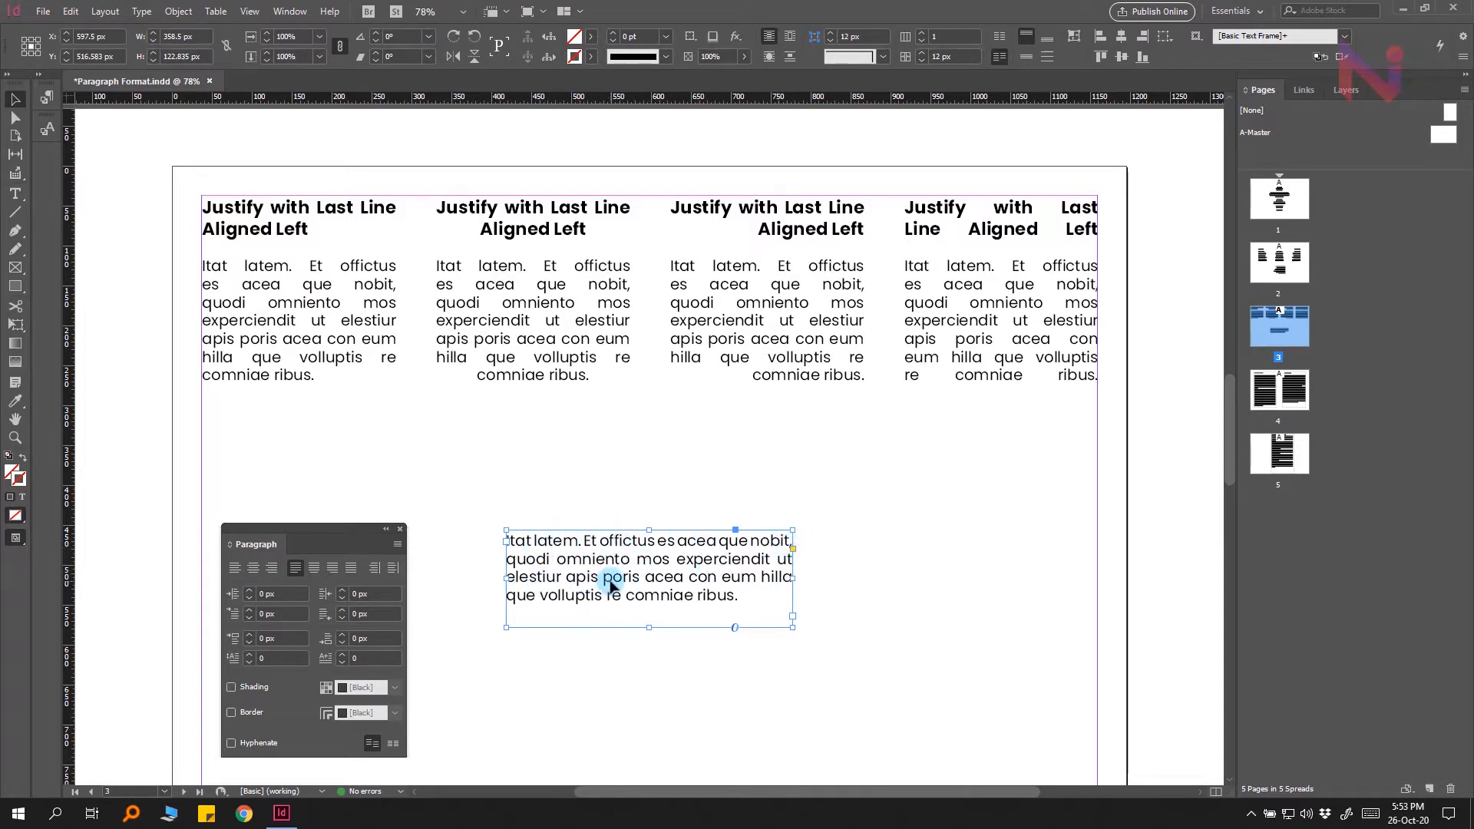
triple_click(531, 596)
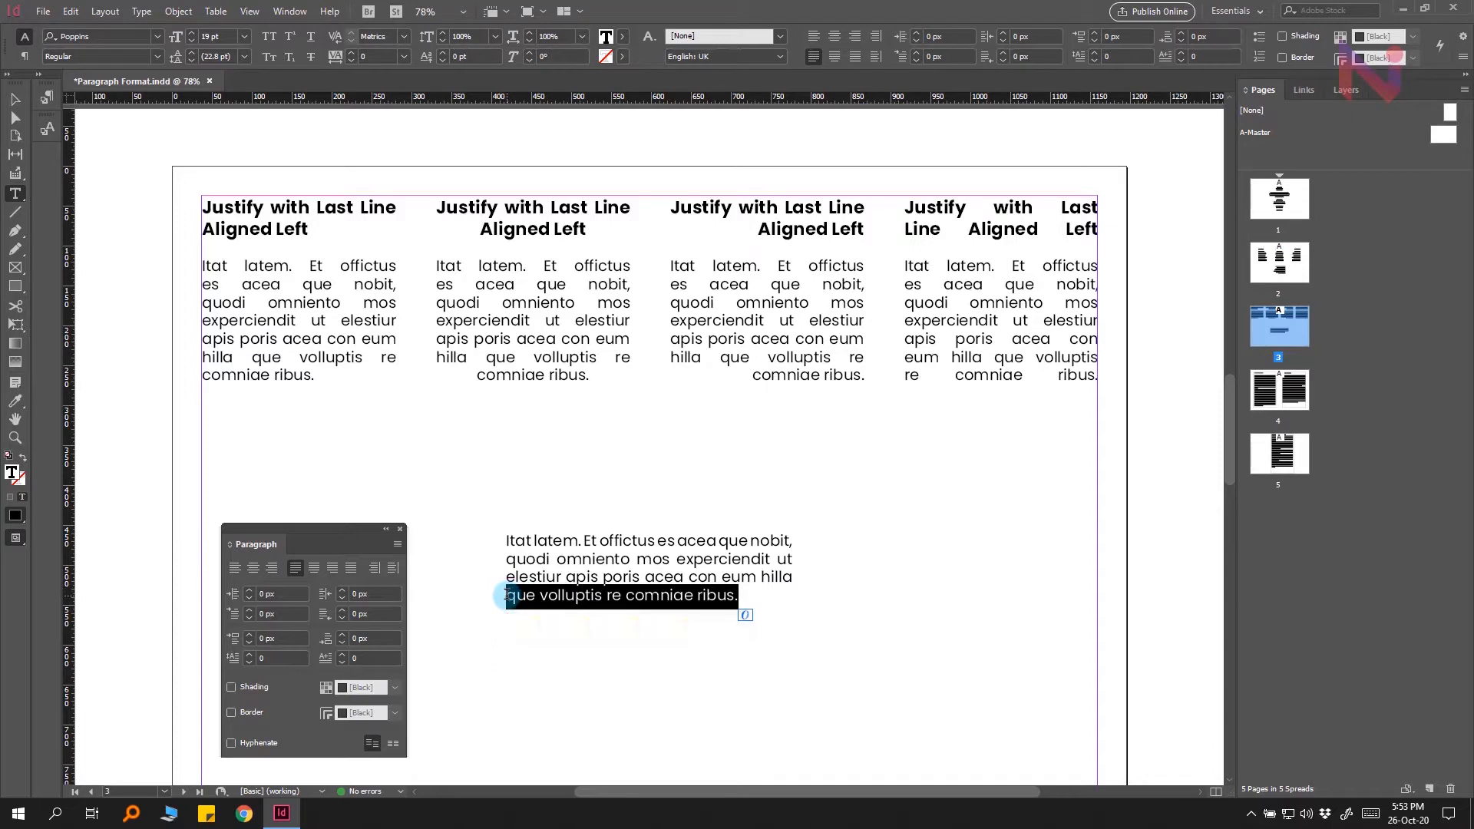
click(540, 595)
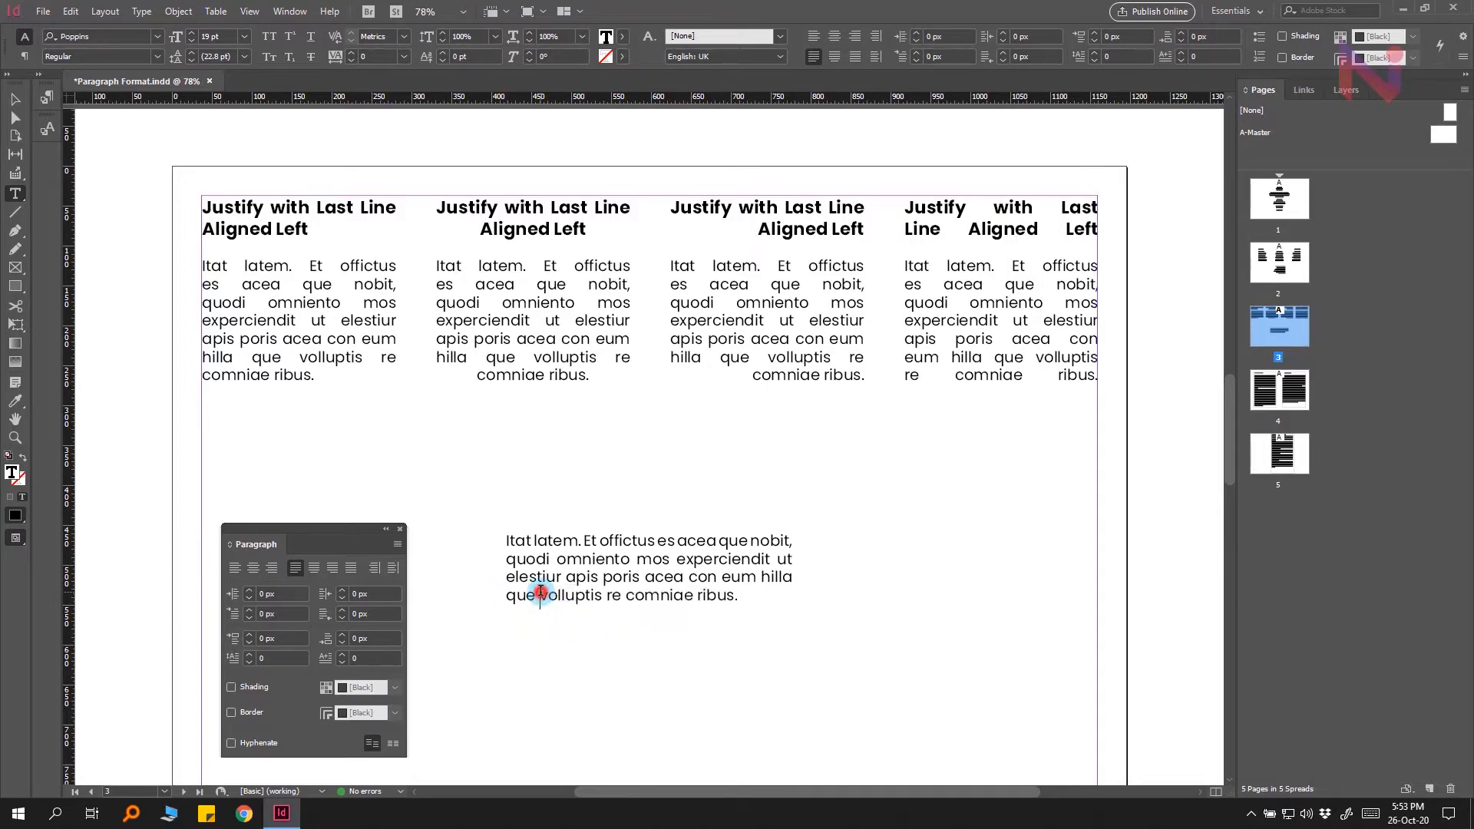
key(Escape)
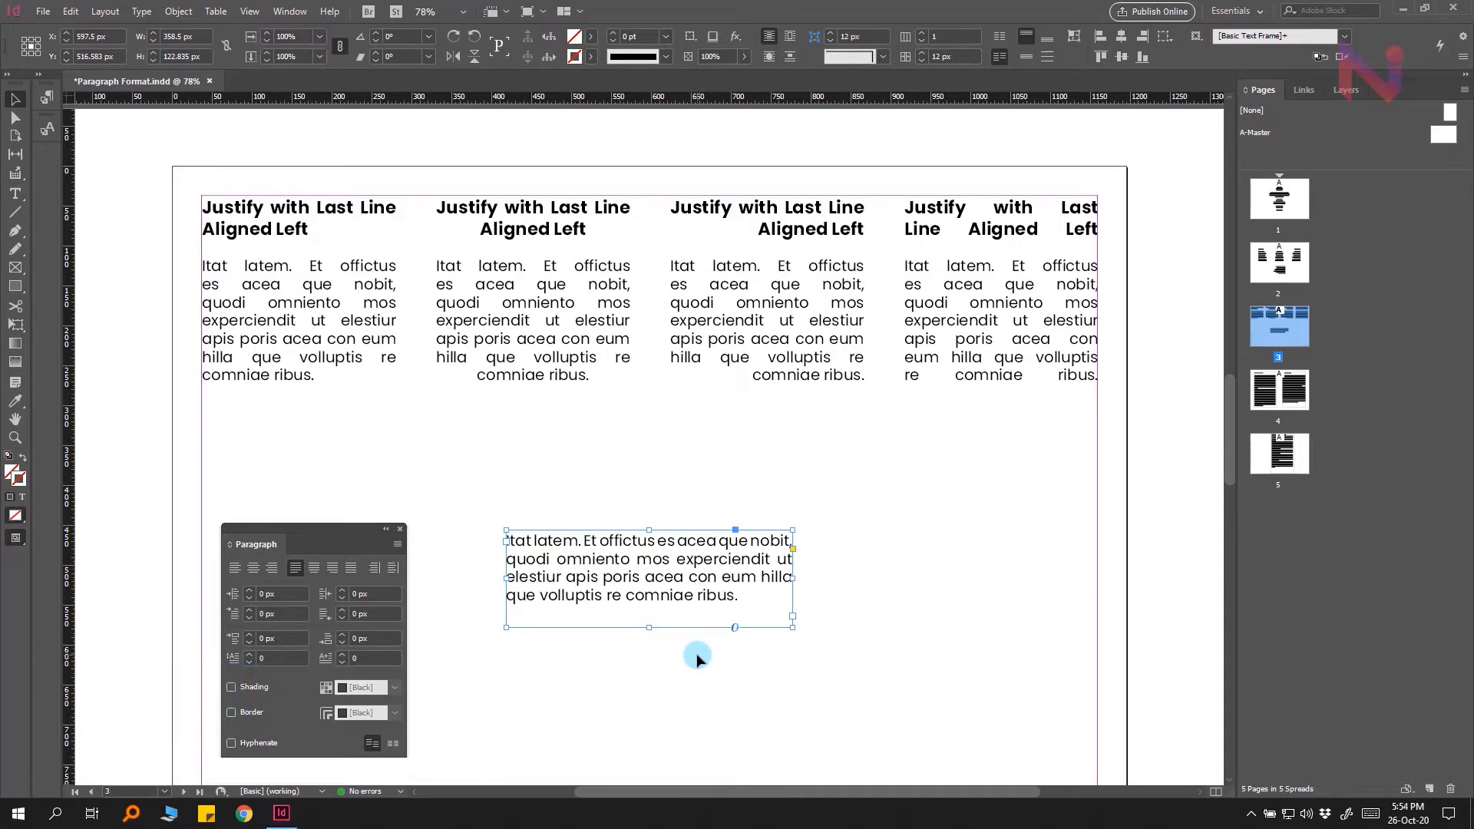
Step: Justify the page 3 sample paragraph with the last line aligned centre and highlight that last line
click(311, 570)
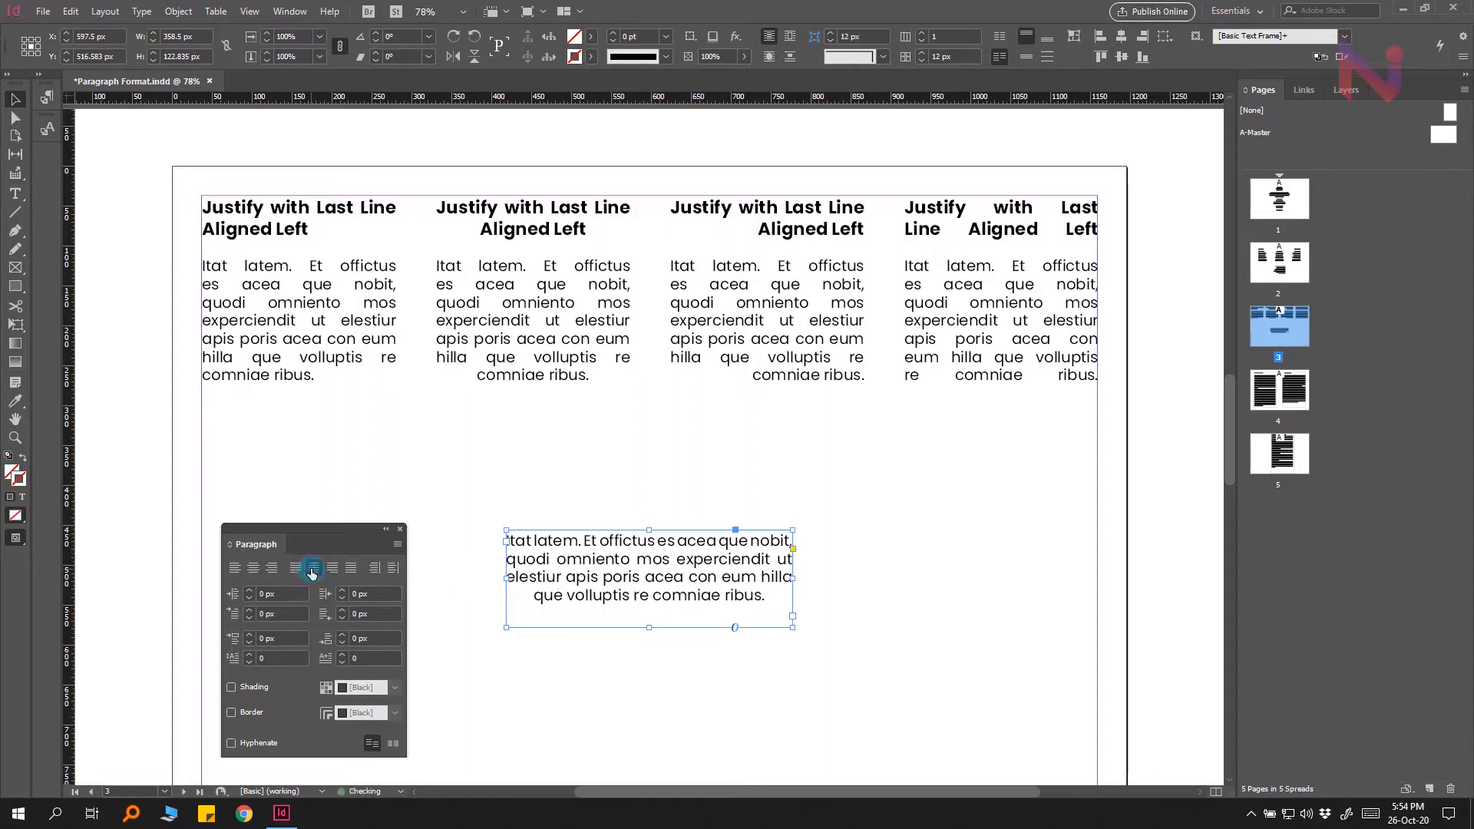
triple_click(574, 604)
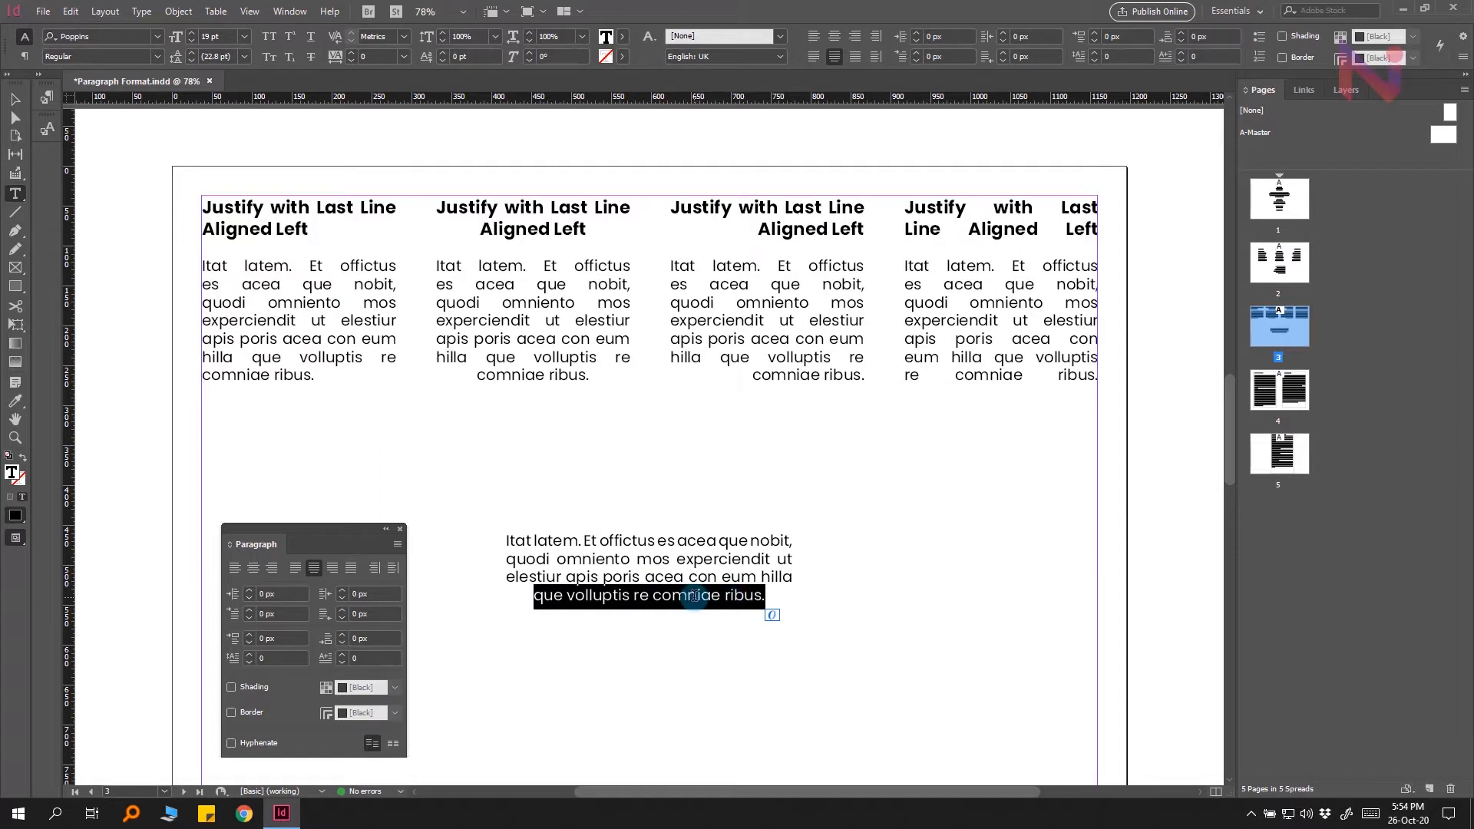
key(Escape)
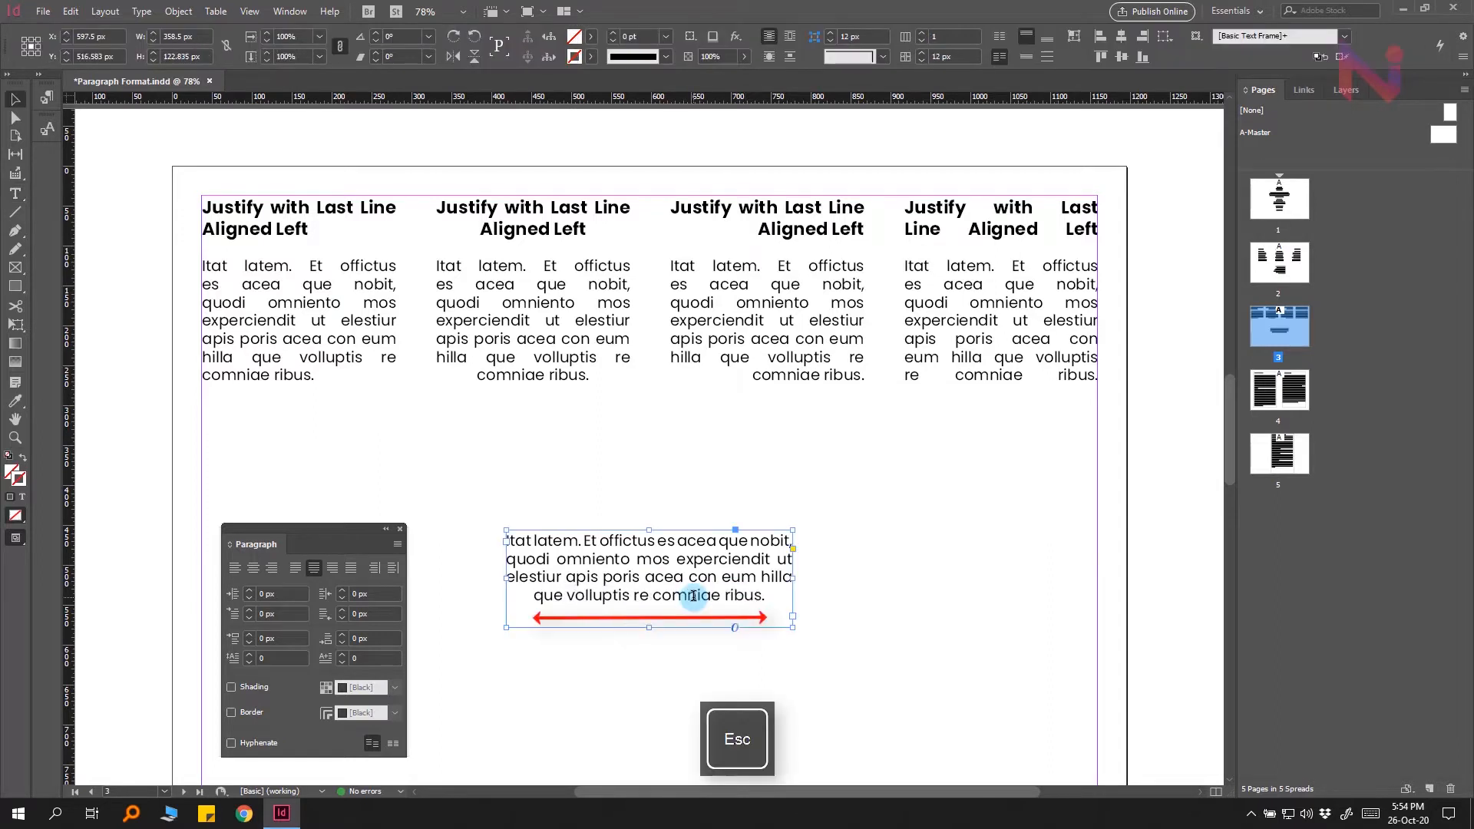
click(658, 681)
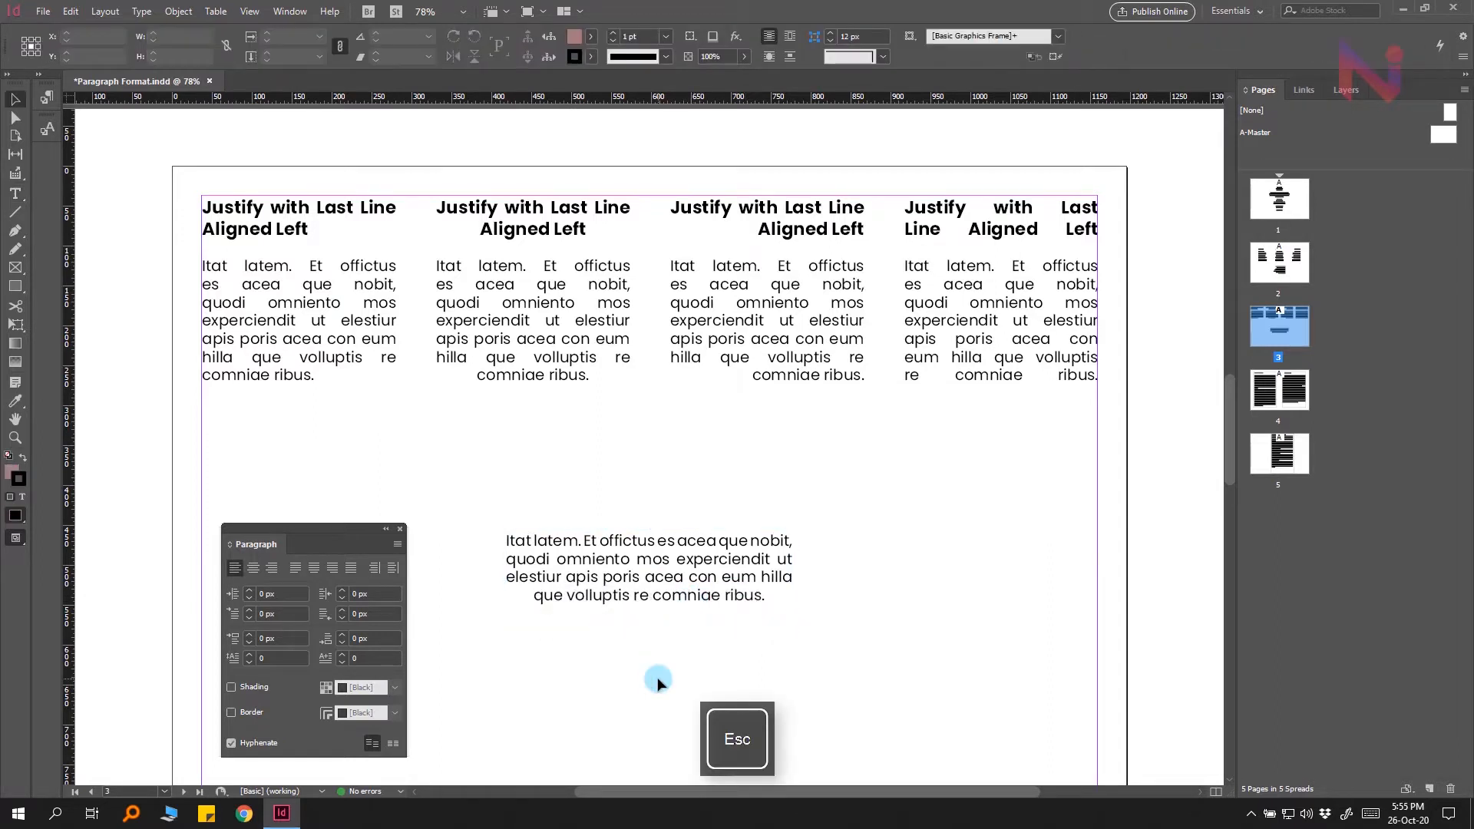
Step: Justify the page 3 sample paragraph with the last line aligned right, highlight that line, and change the paragraph to Justify All Lines
click(651, 602)
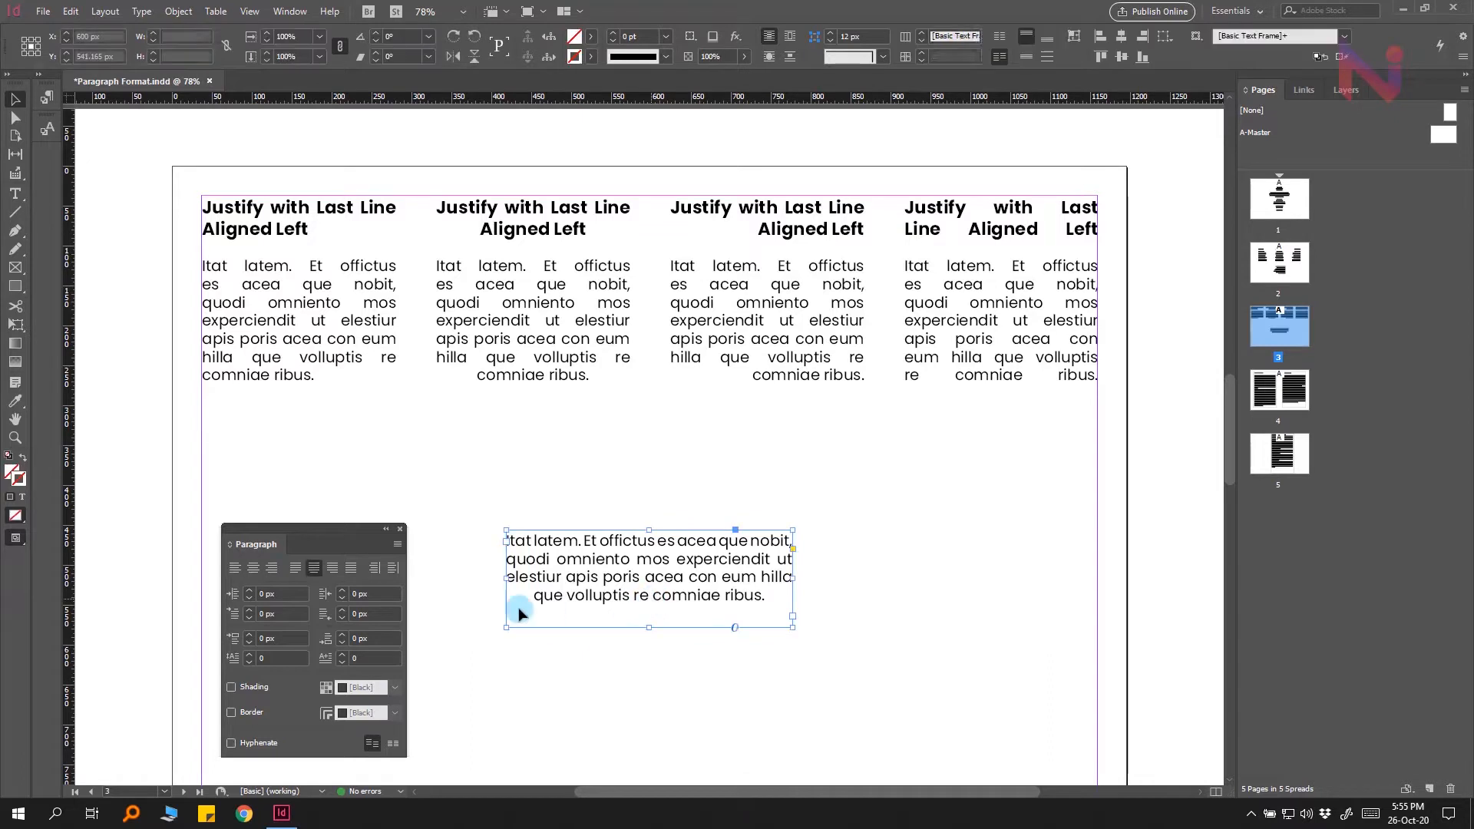
click(332, 570)
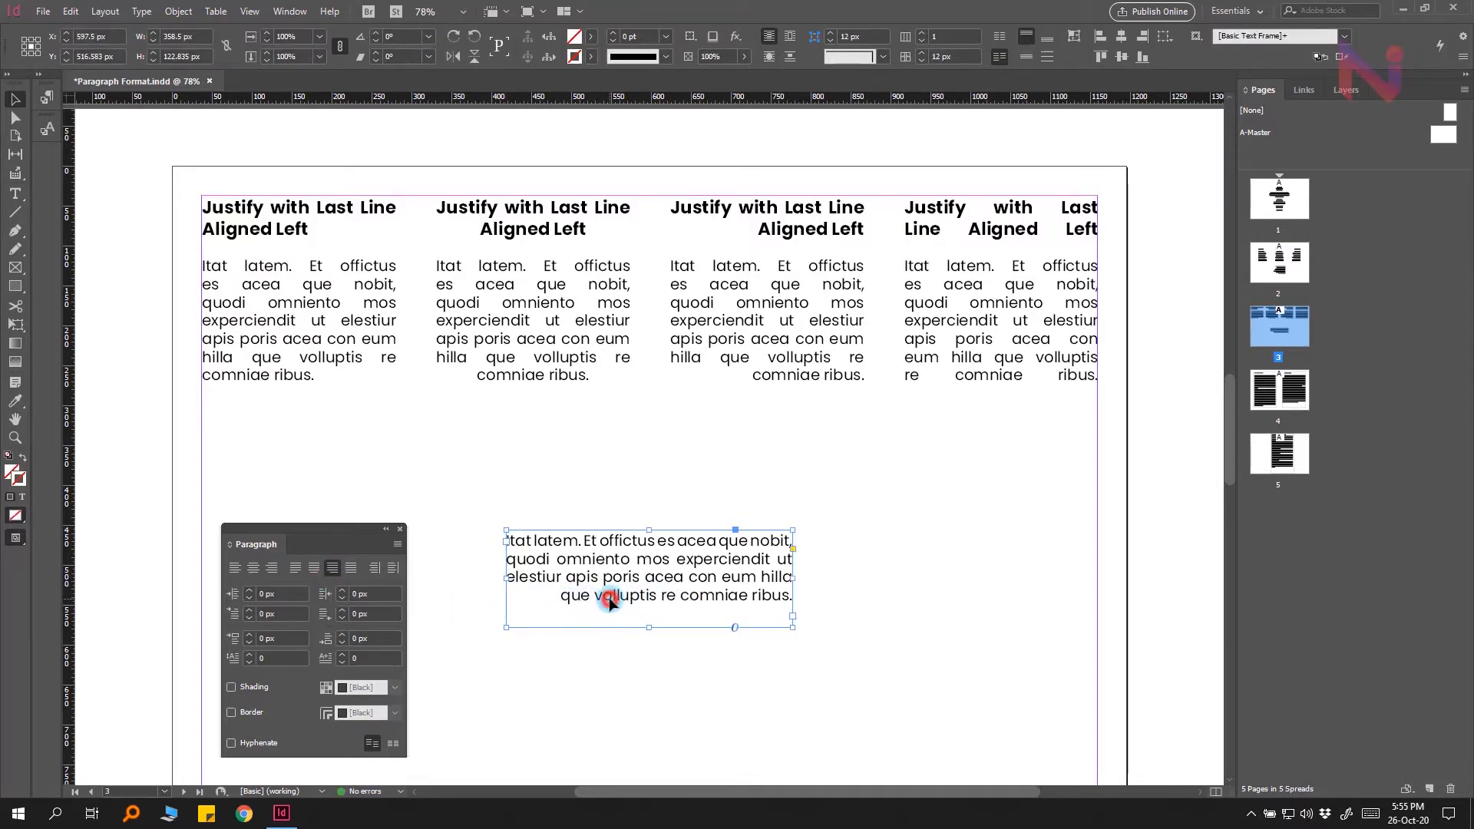
double_click(580, 597)
drag(561, 598, 790, 596)
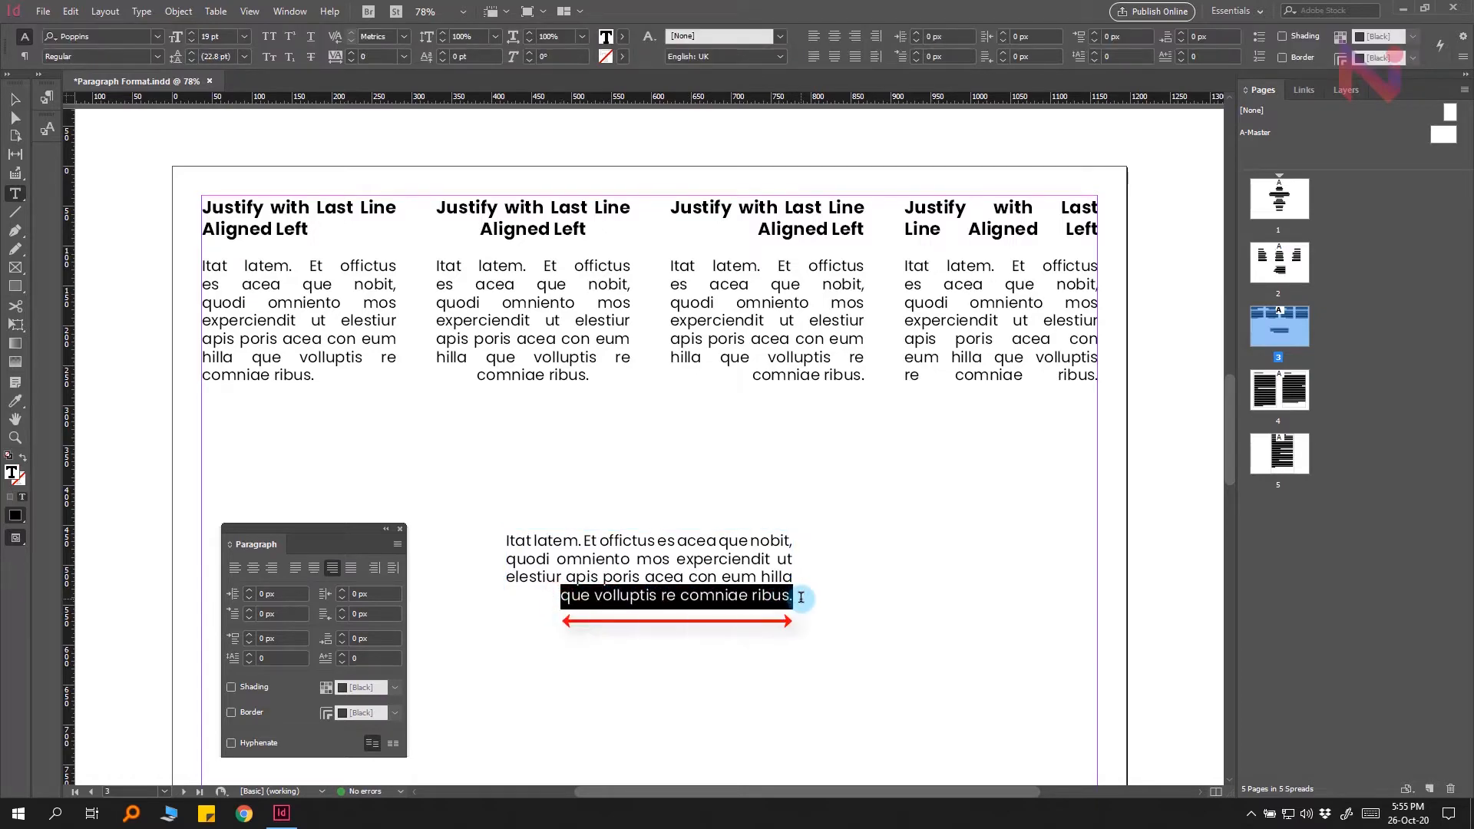
key(Escape)
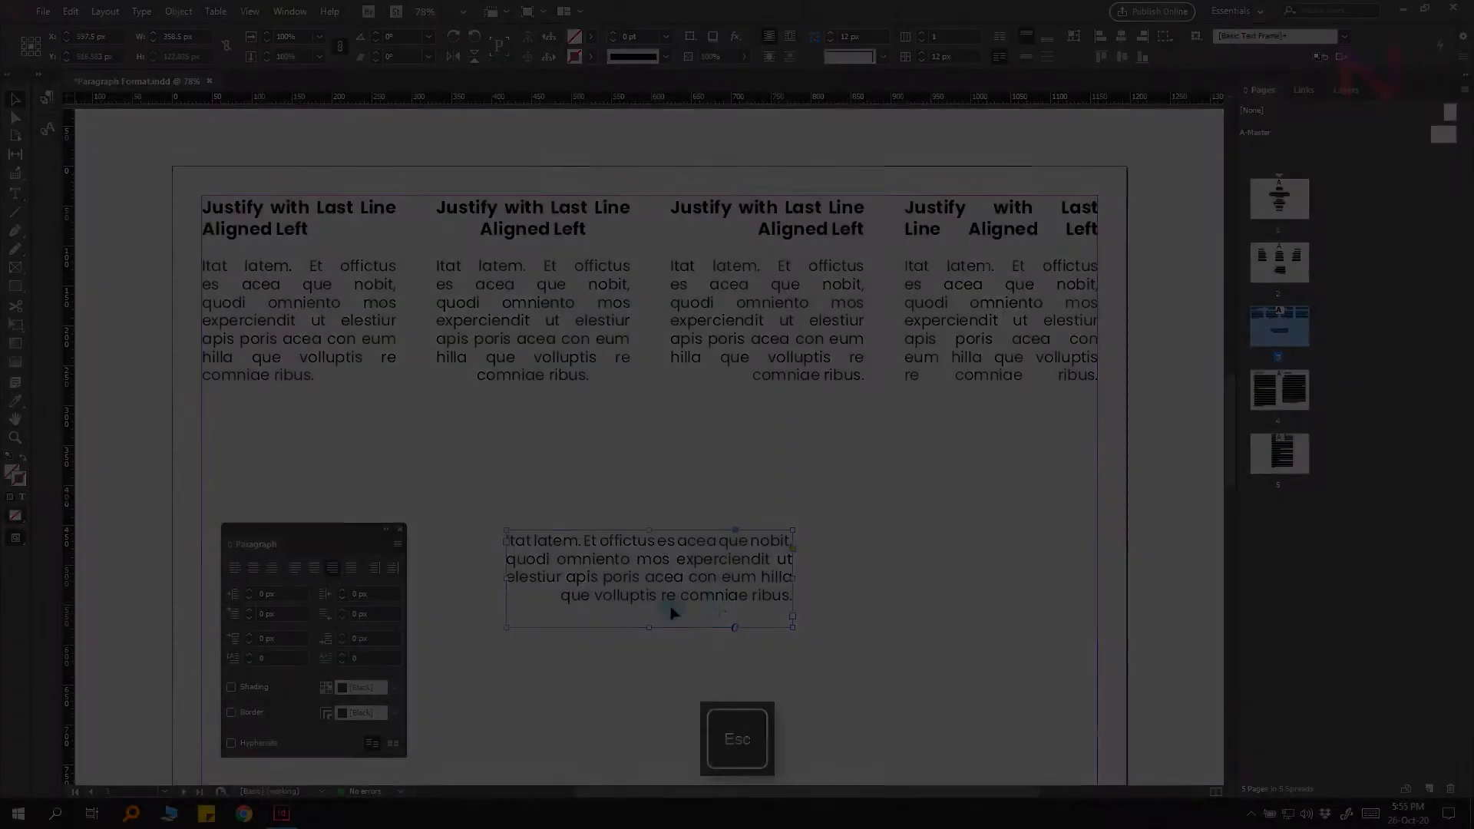
click(352, 577)
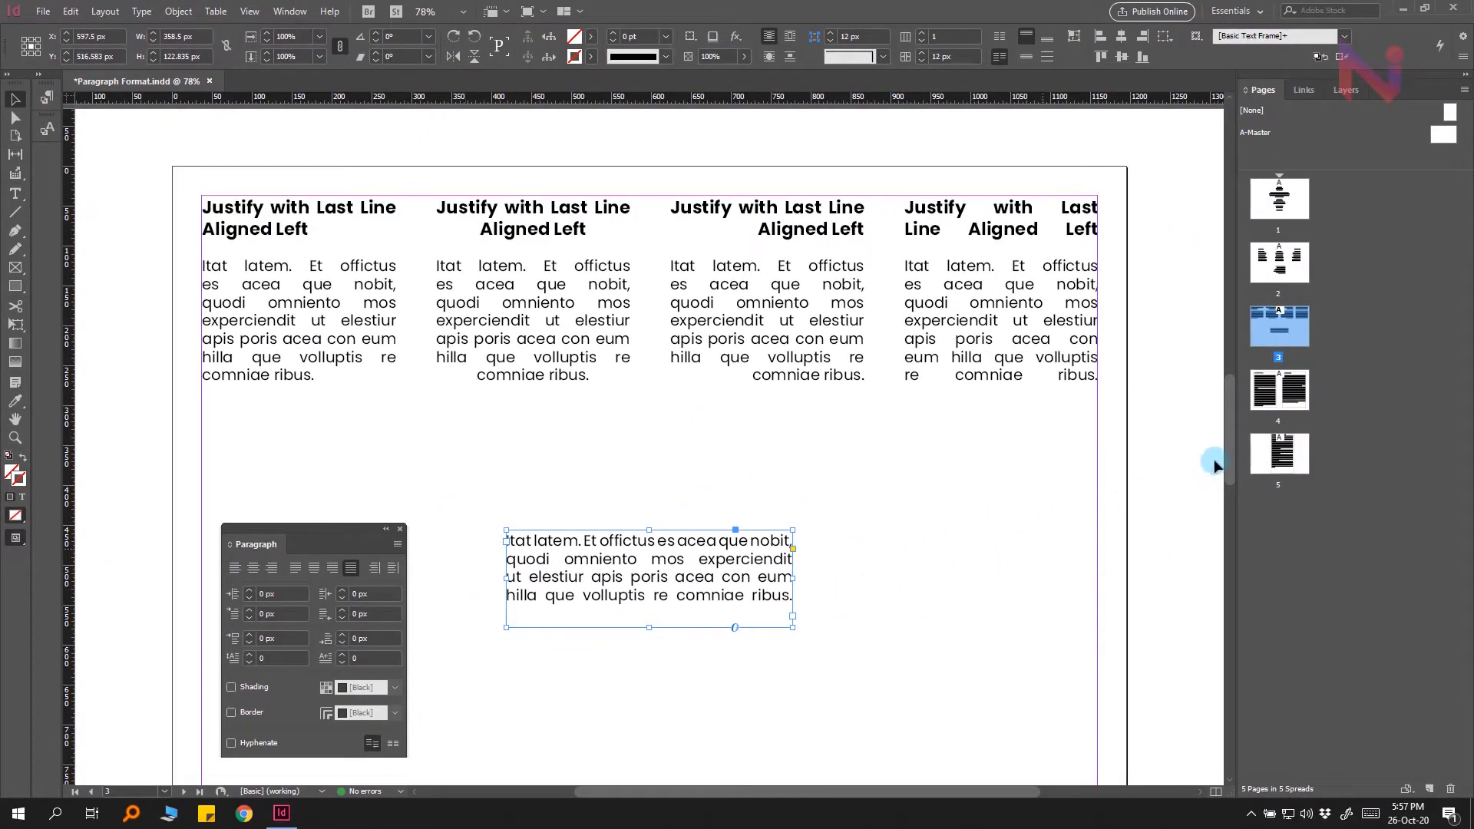
Step: On page 4, set the left indent of the right-hand "What is indent?" text frame to 10 px
double_click(1282, 390)
click(1103, 490)
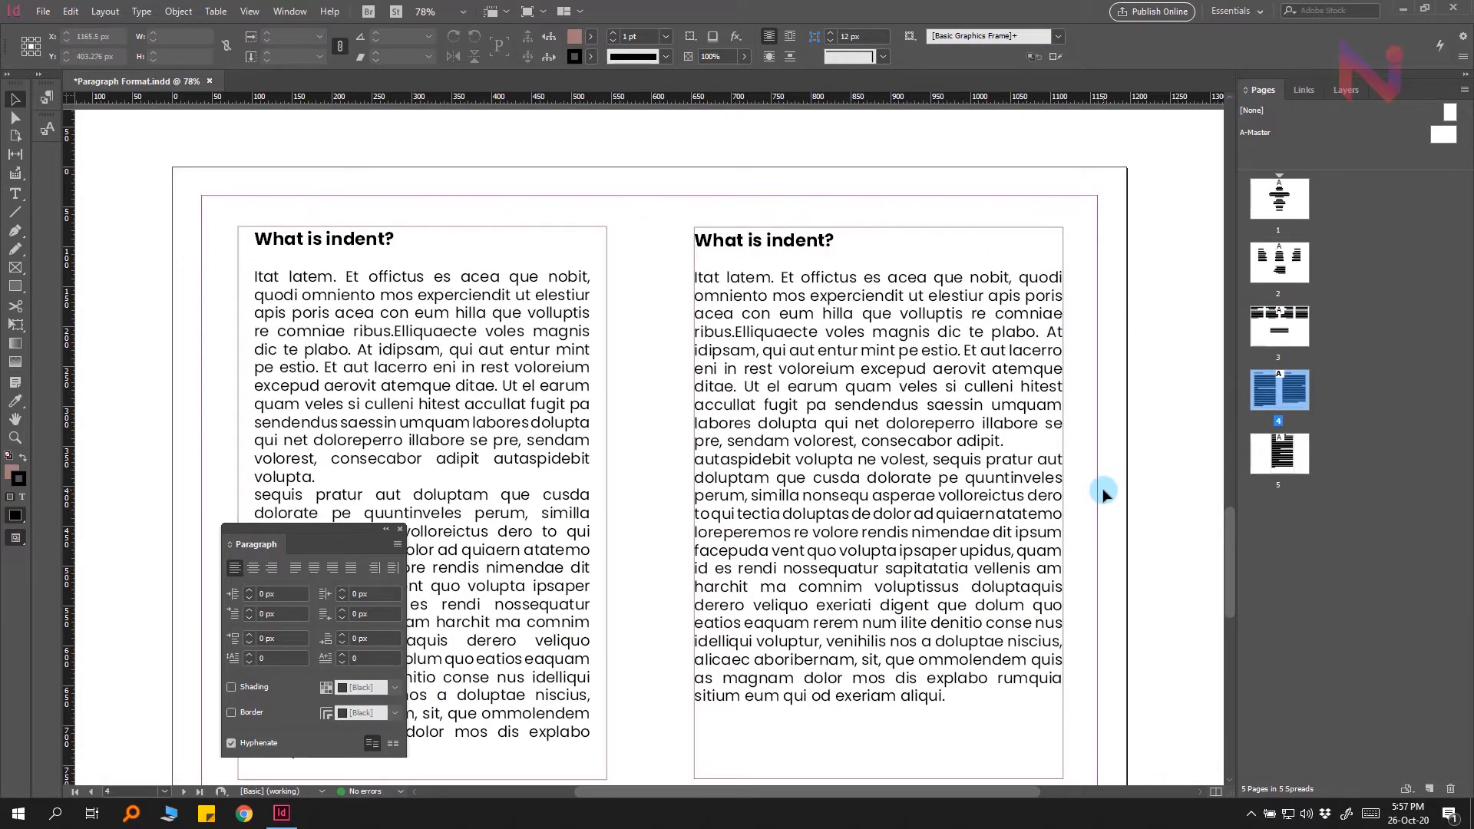
click(931, 404)
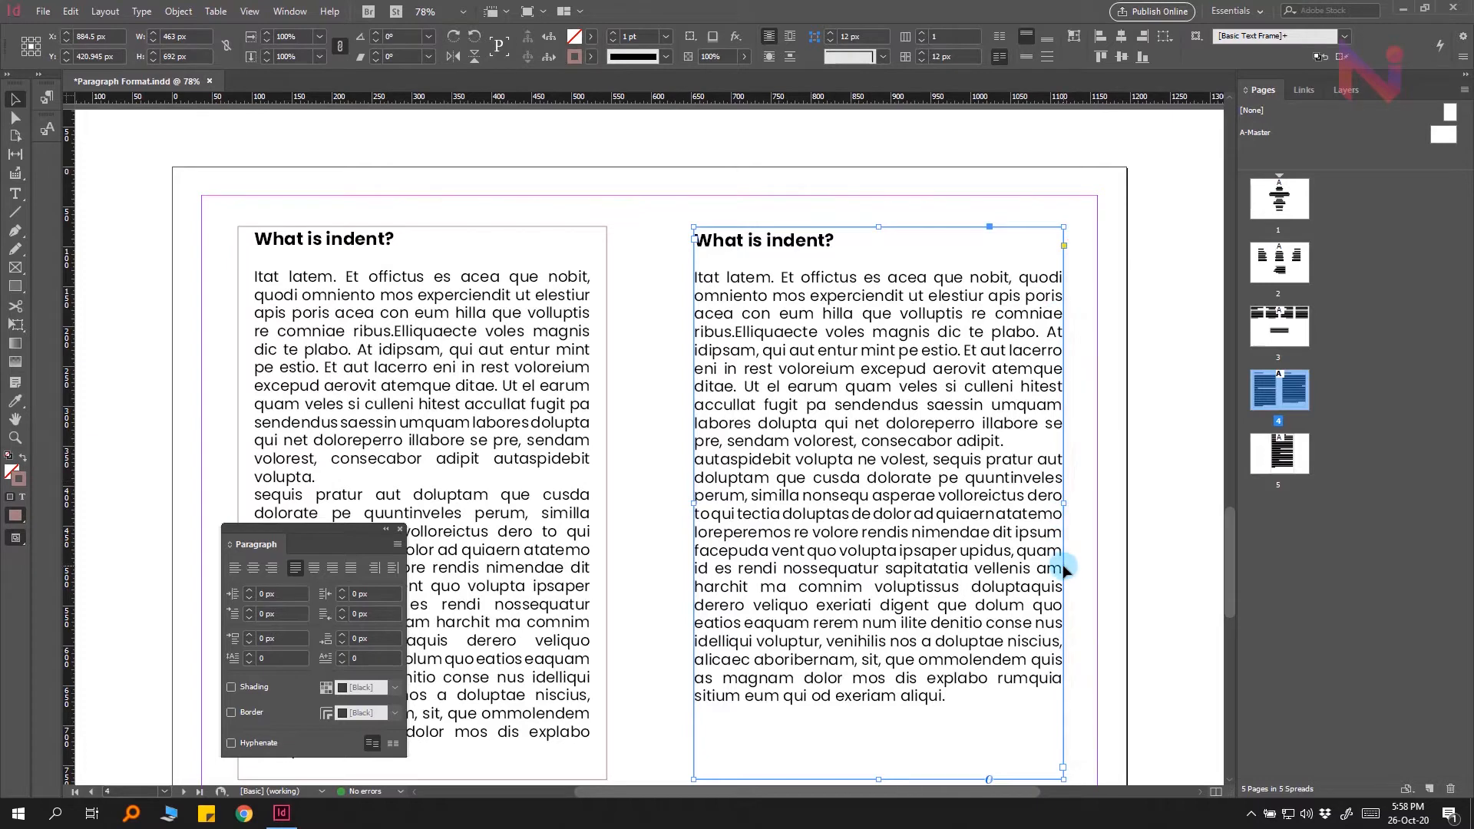
click(260, 593)
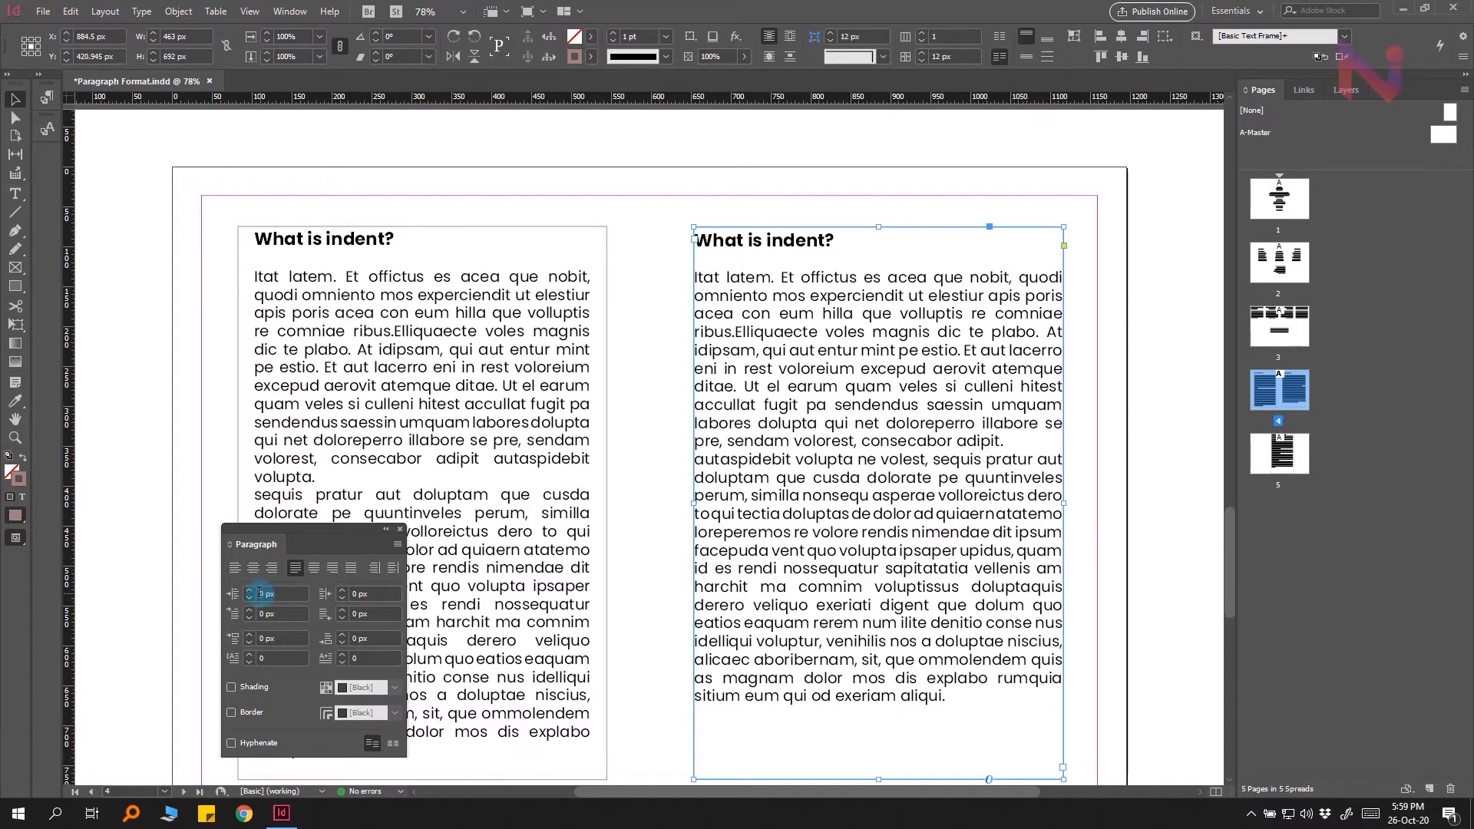
click(250, 594)
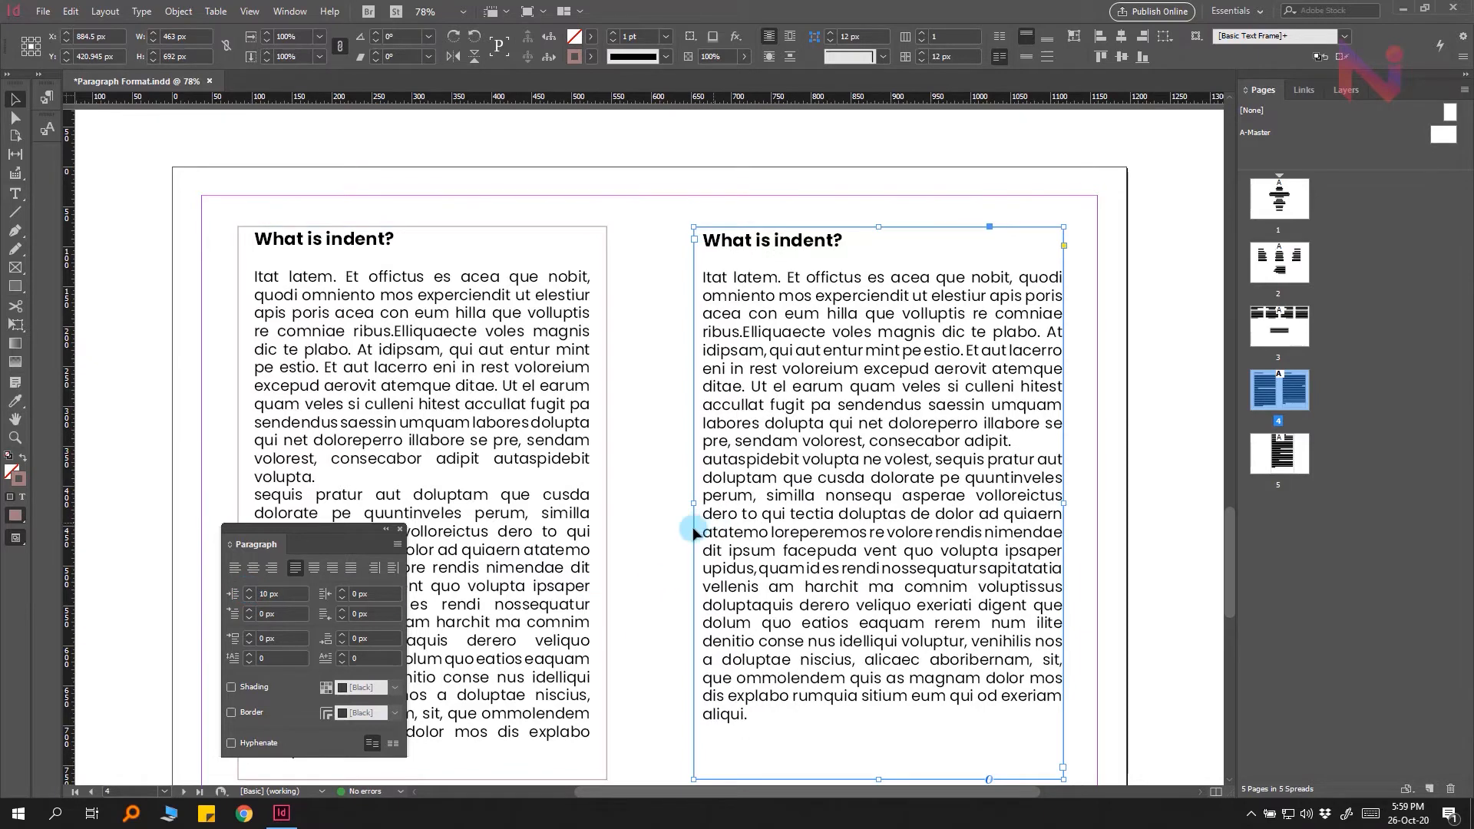
Step: Set the right indent of the right-hand "What is indent?" text frame to 10 px
click(374, 595)
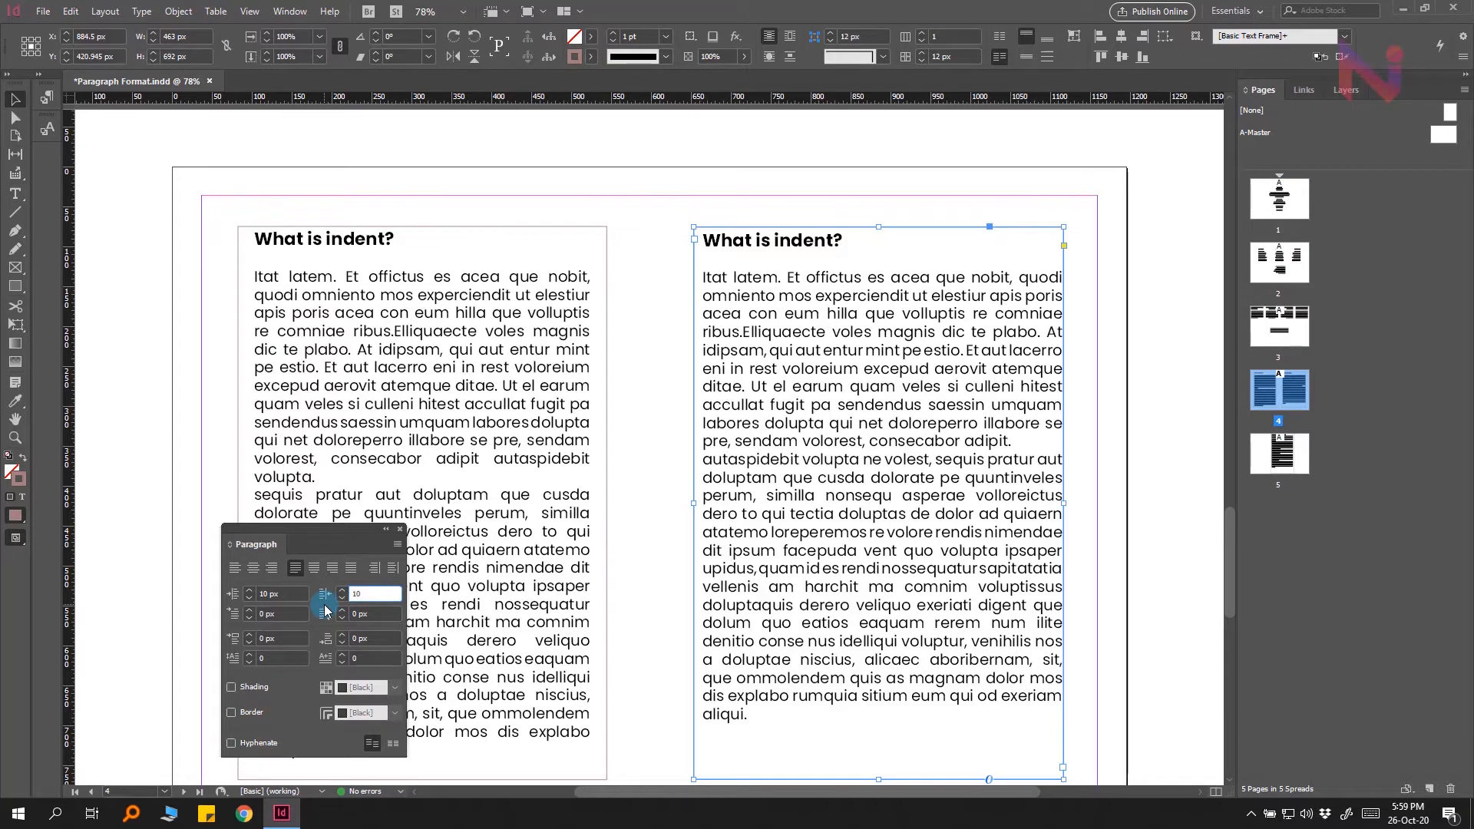
text(10)
key(Return)
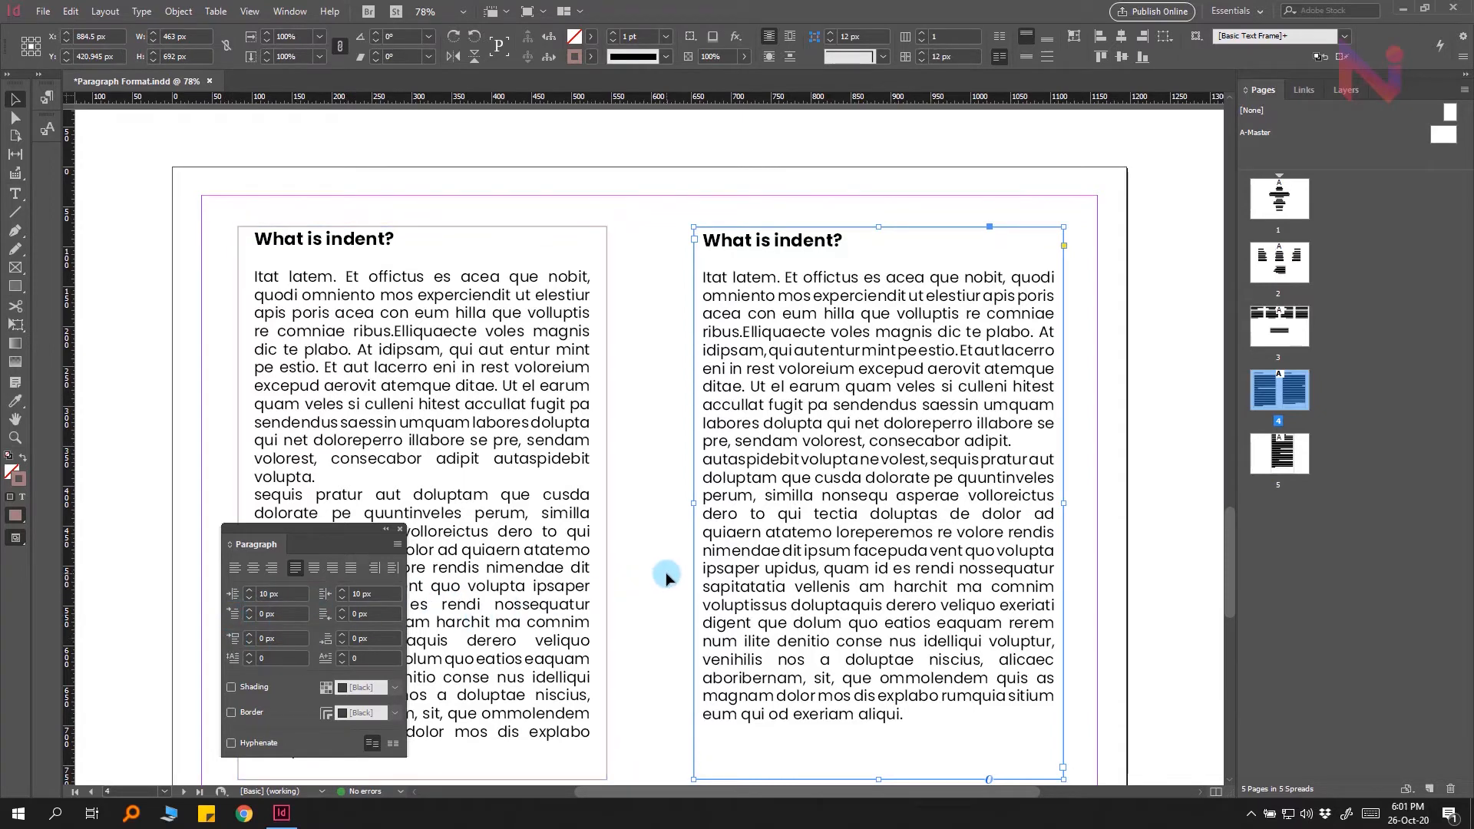
Step: Set the first-line left indent of the first body paragraph in the right-hand "What is indent?" frame to 20 px and highlight its opening words
double_click(881, 356)
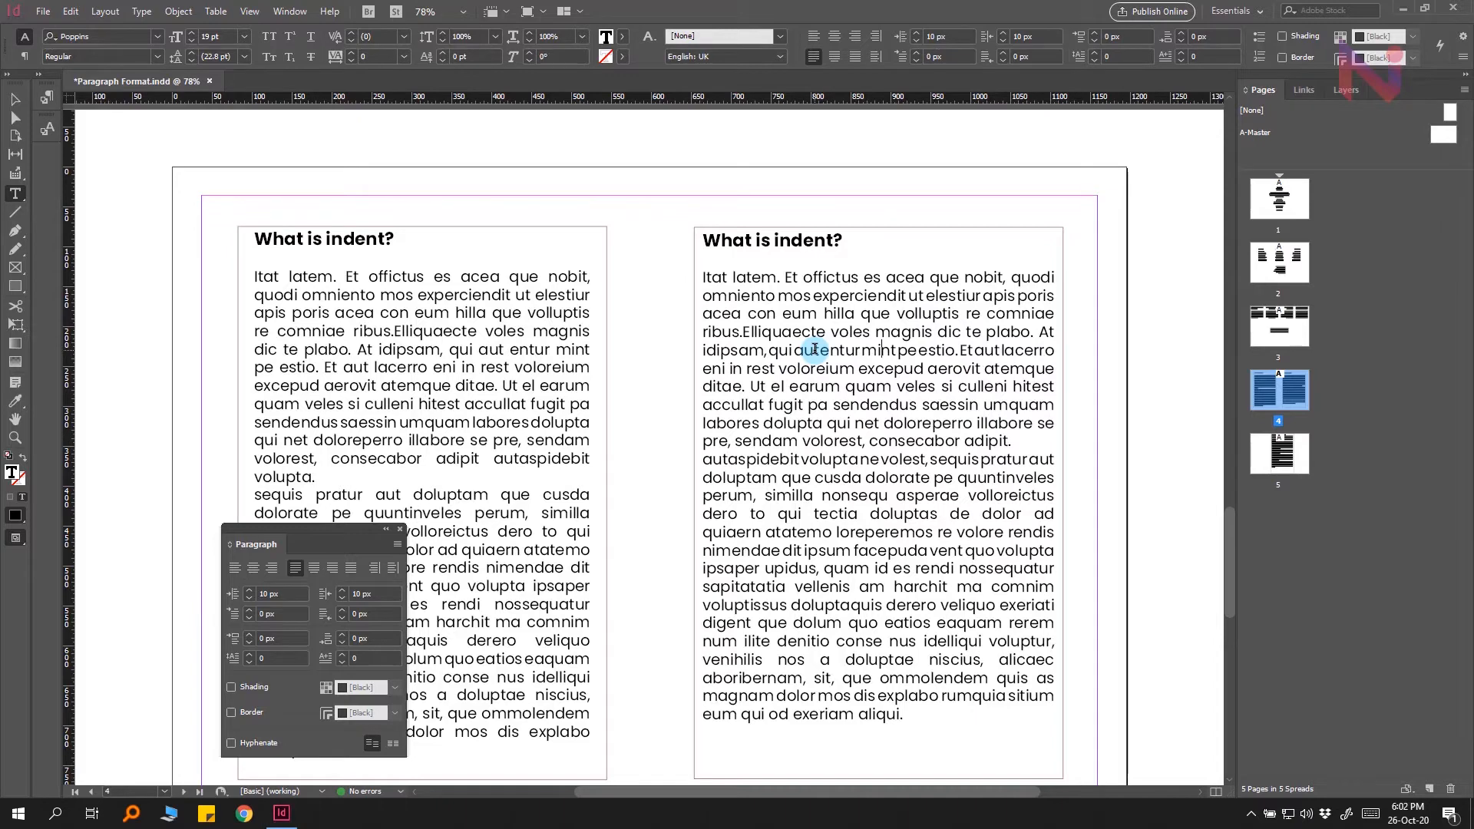
click(250, 610)
click(249, 610)
click(250, 610)
click(250, 610)
click(249, 610)
click(250, 610)
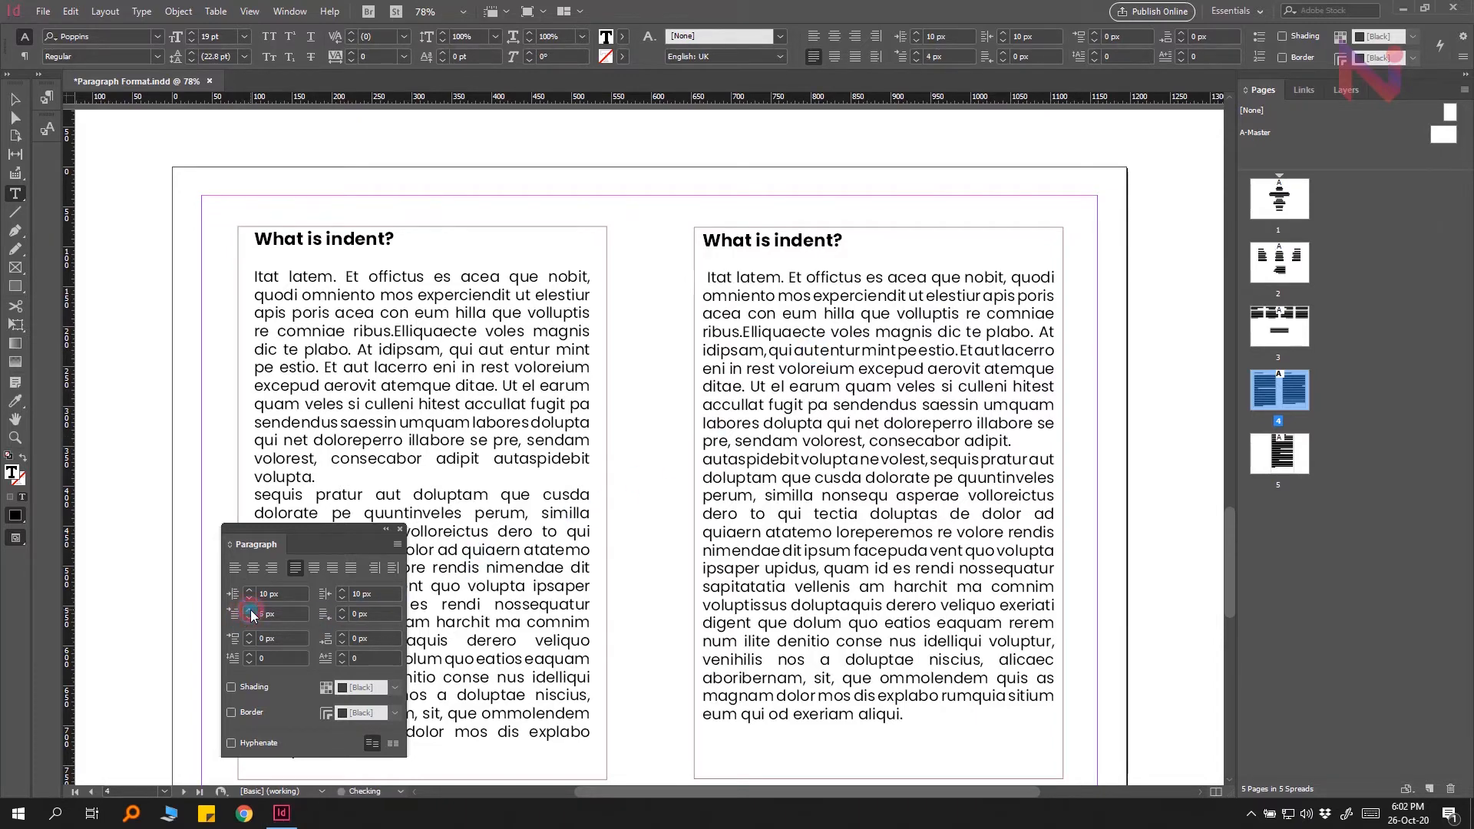
click(249, 610)
click(249, 611)
click(249, 610)
click(250, 611)
click(249, 611)
click(250, 611)
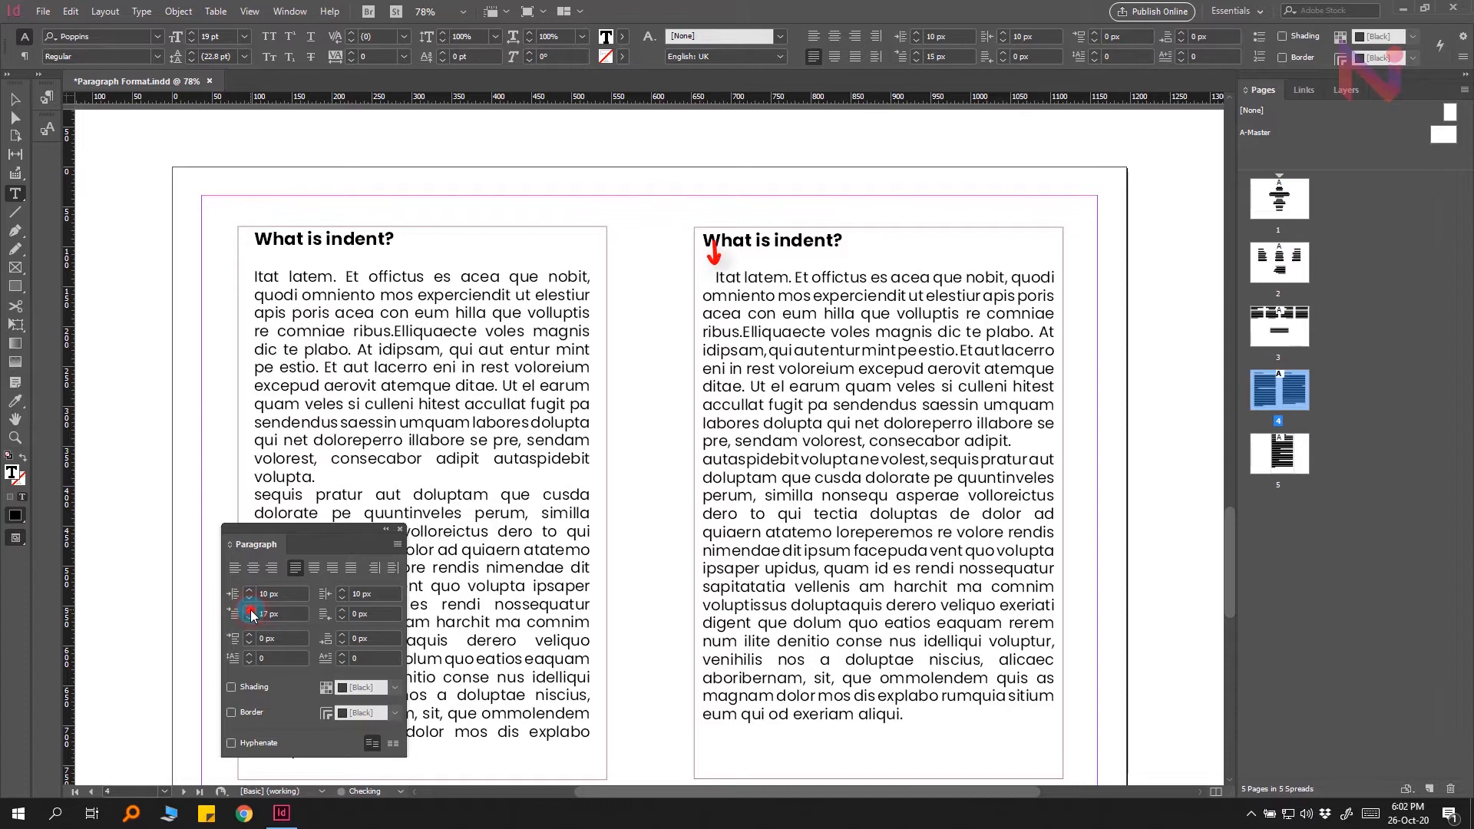
click(249, 610)
click(250, 611)
click(249, 611)
click(249, 611)
click(249, 619)
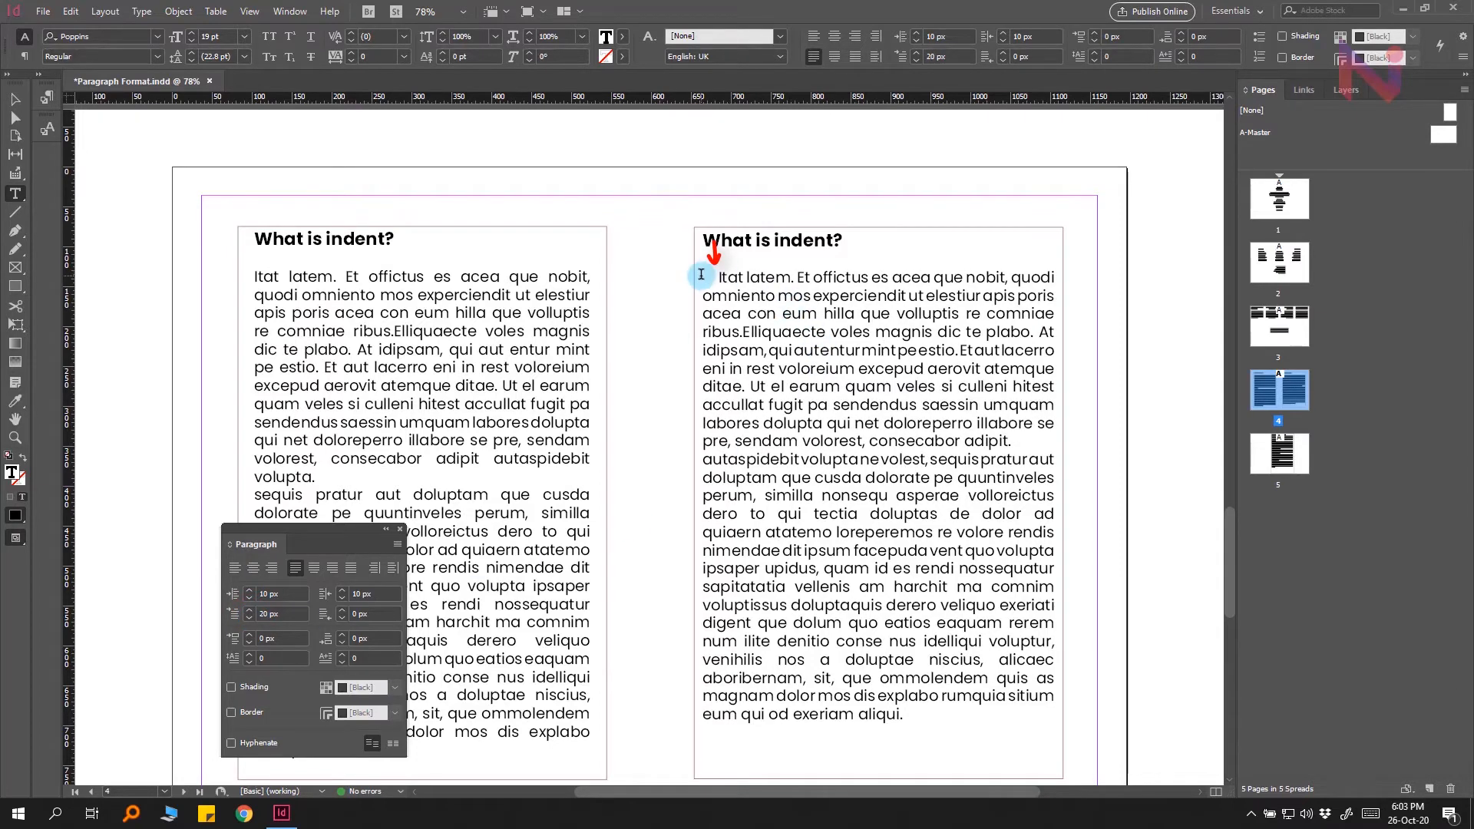
click(738, 276)
drag(714, 279, 791, 278)
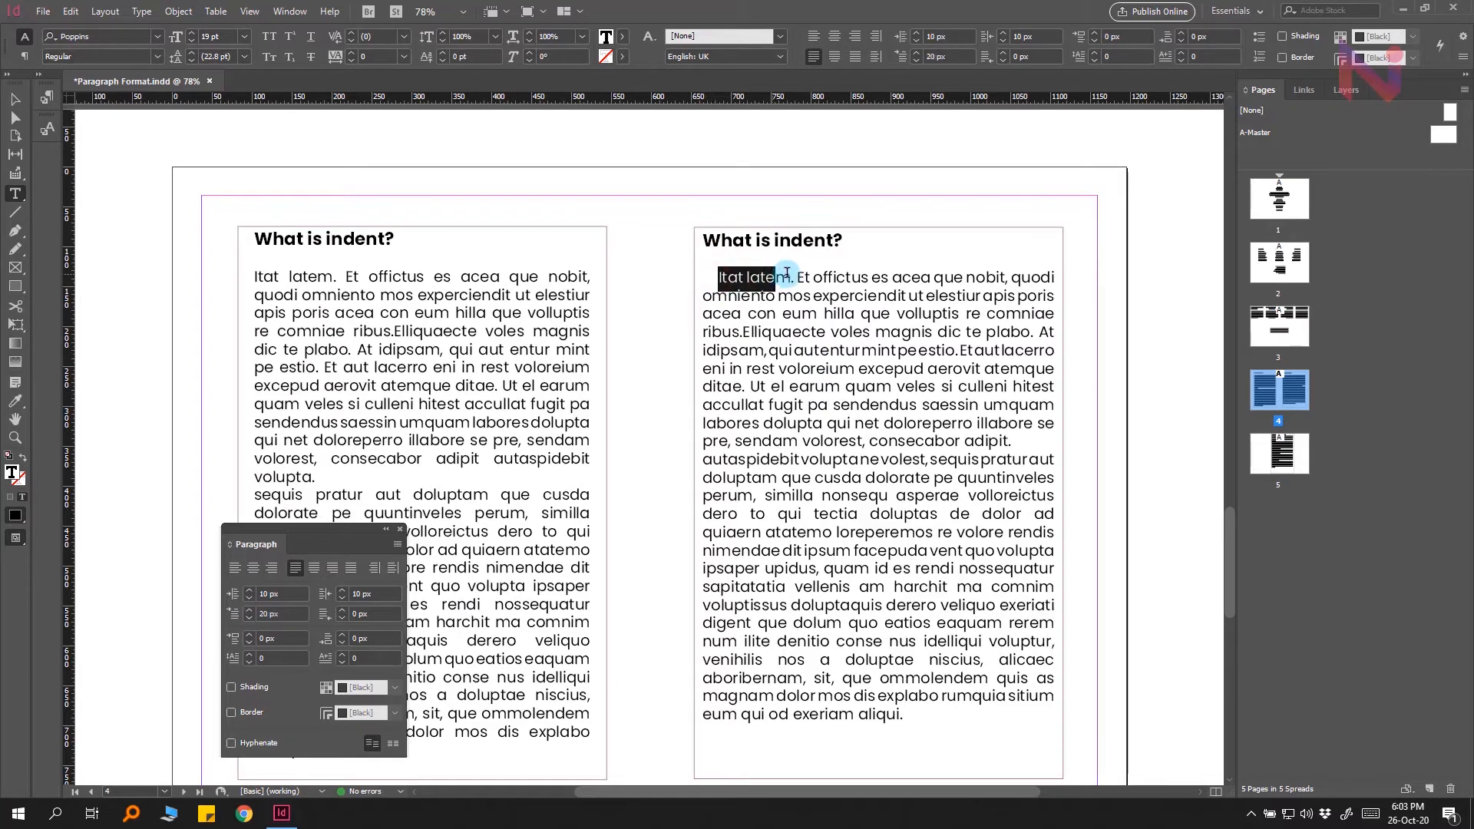
Step: Try to indent the right-hand frame's second paragraph with tab characters before "autaspidebit", and delete the inserted tabs
click(705, 460)
key(Tab)
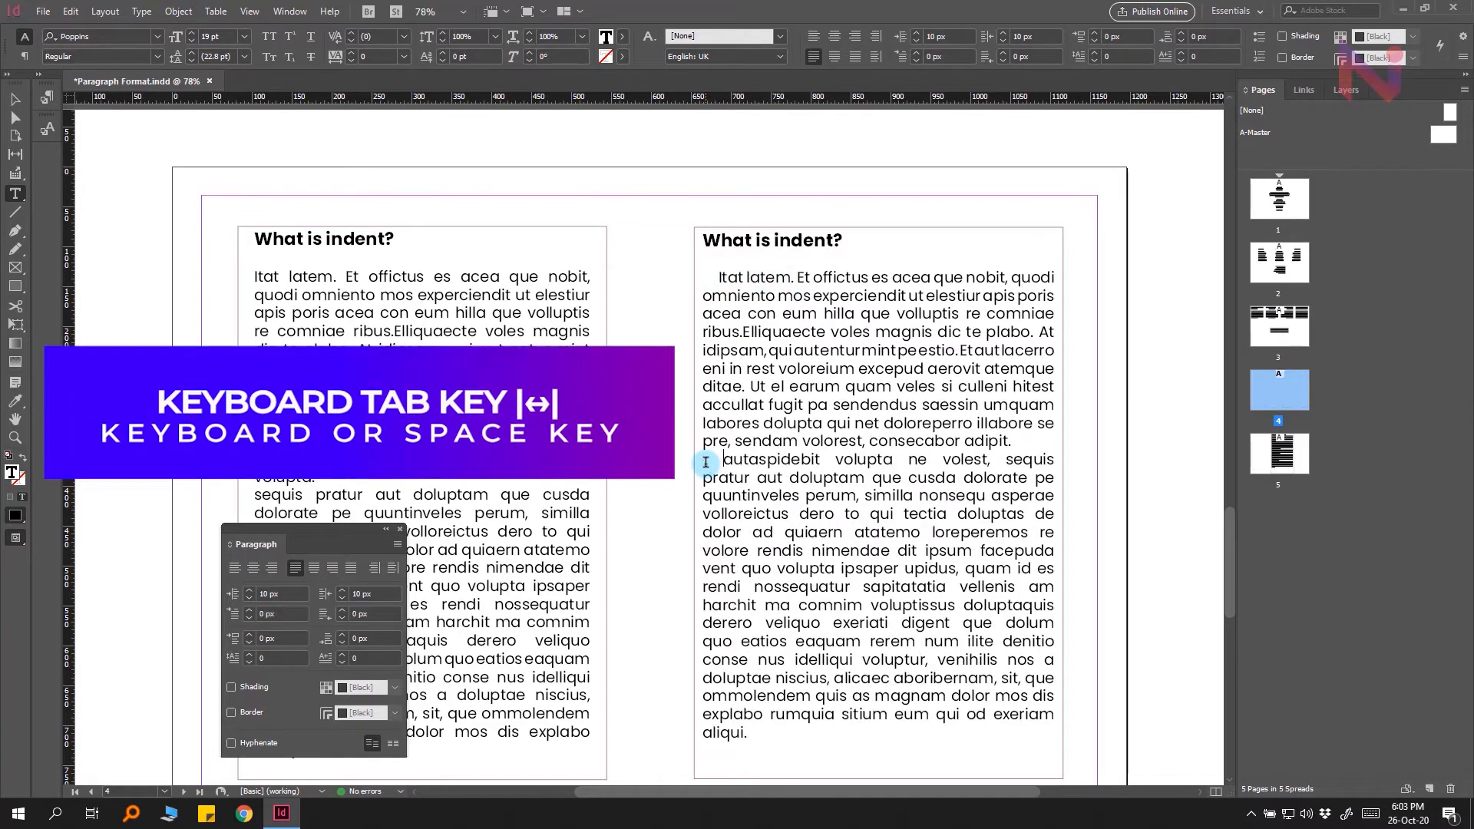
key(Tab)
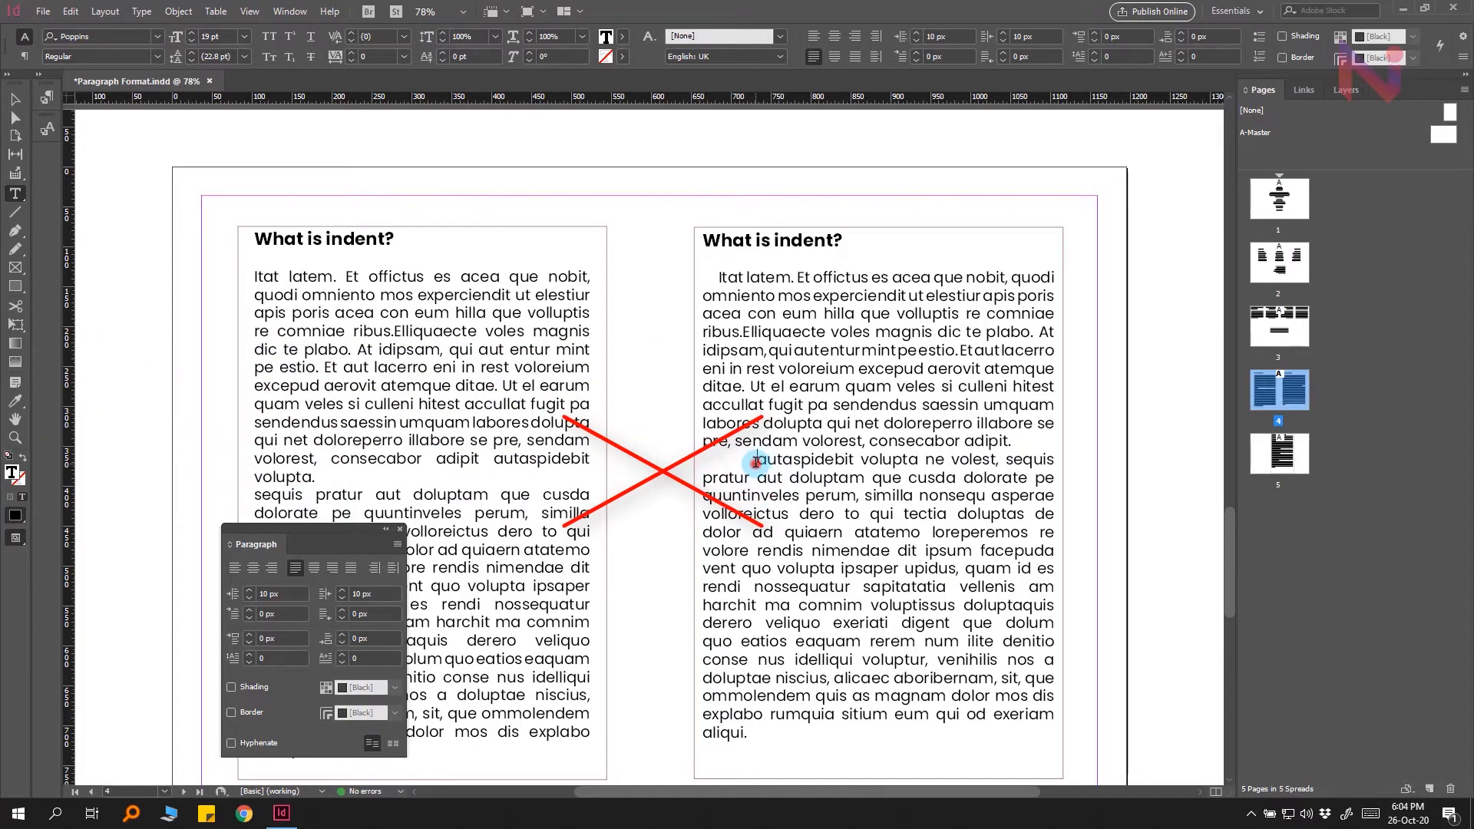
drag(756, 461, 650, 461)
key(Delete)
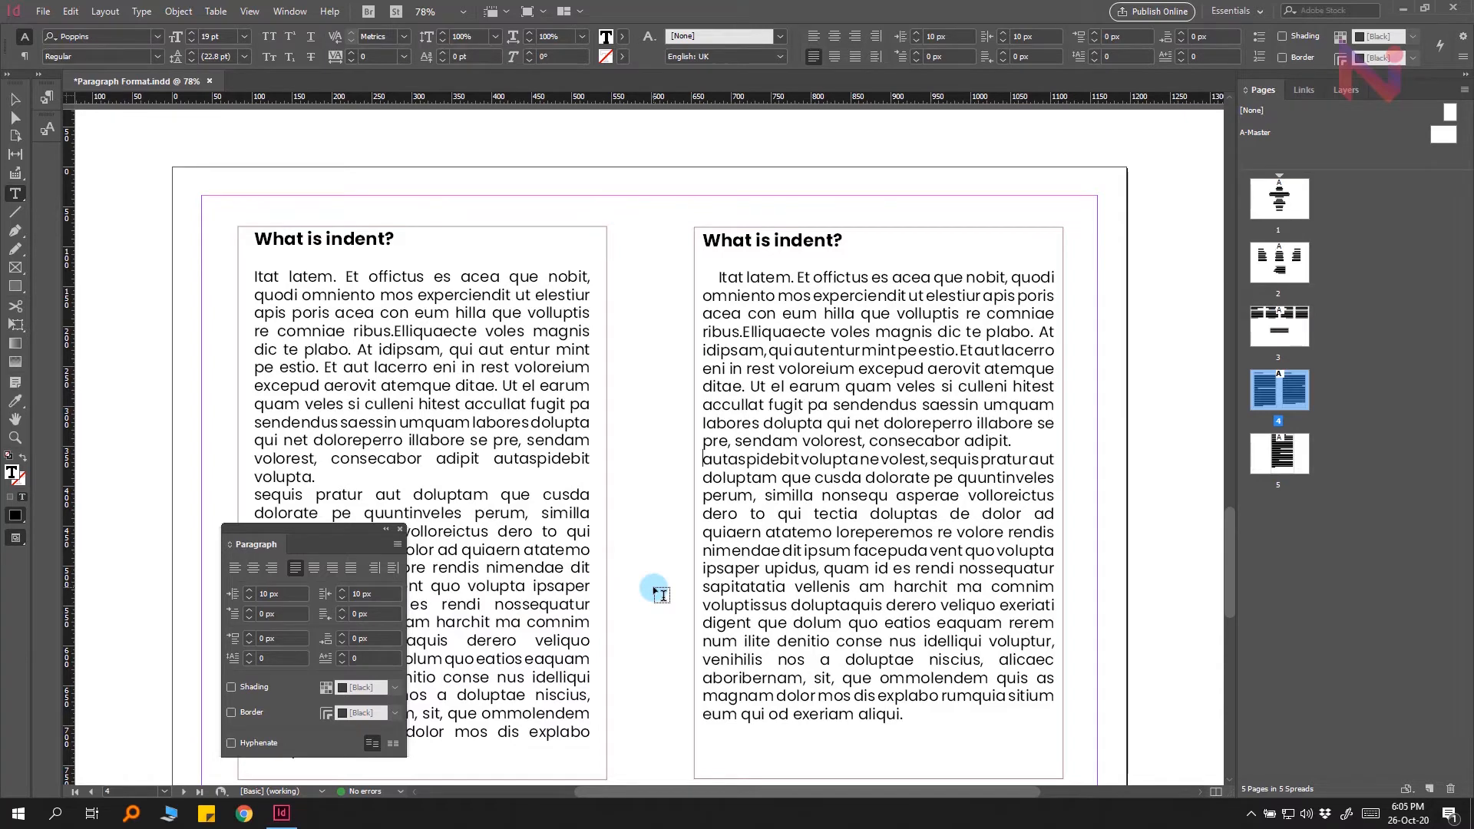
Step: Right-align the right-hand frame's second paragraph, set its last-line right indent to 40 px, and highlight the last line
click(820, 515)
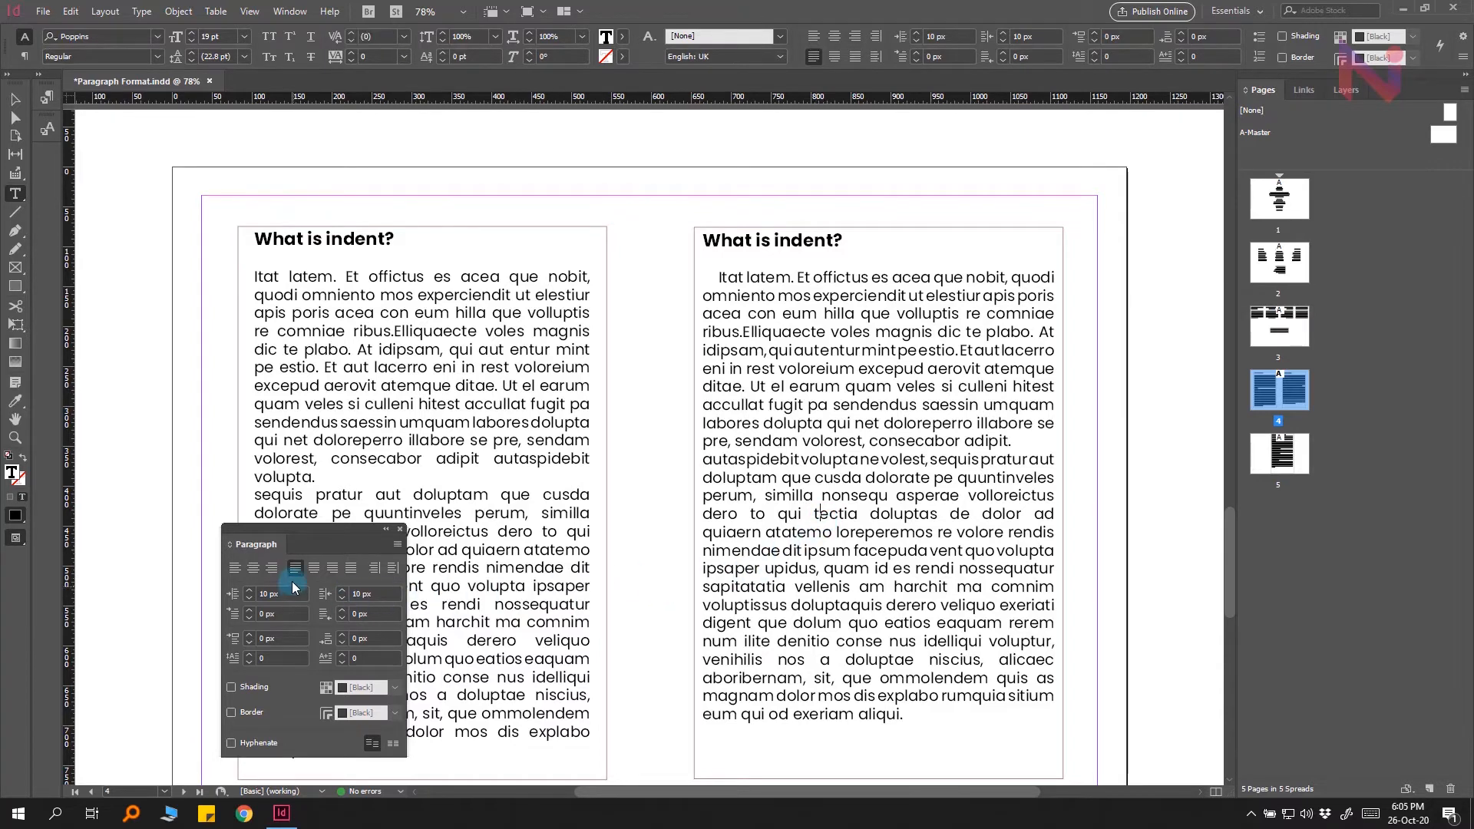
click(273, 568)
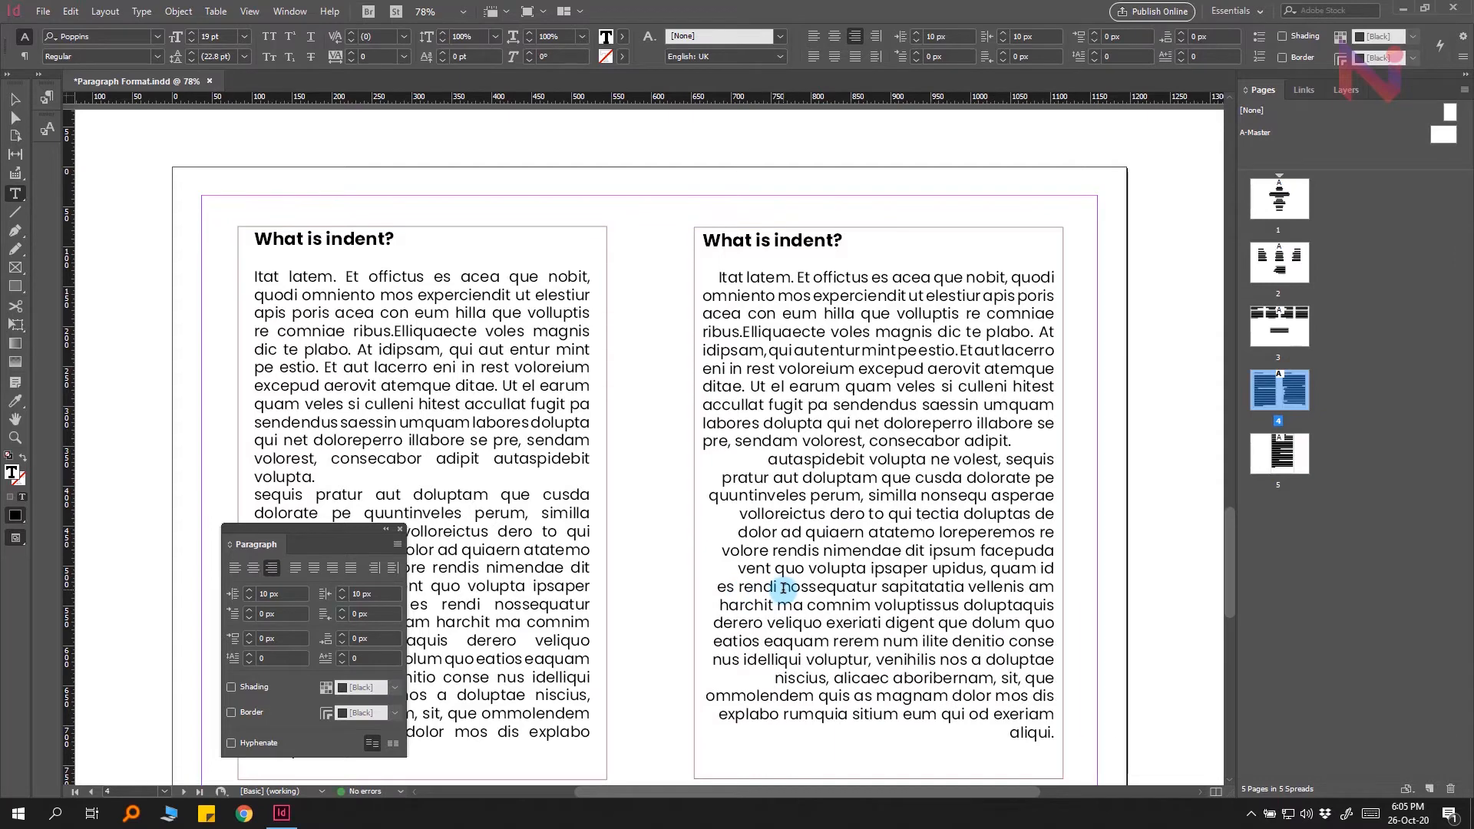
click(342, 613)
click(344, 617)
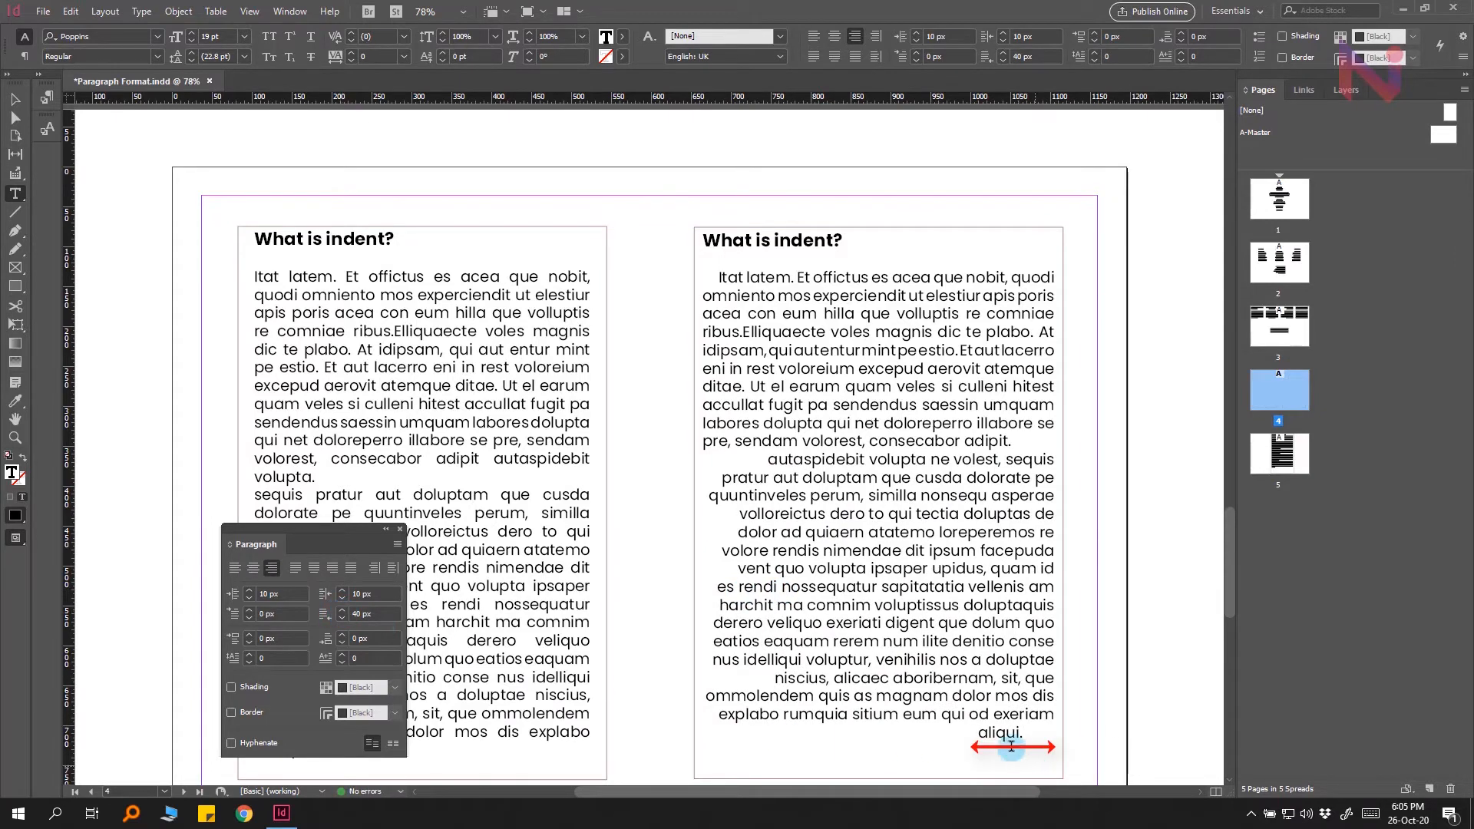
drag(976, 735, 1088, 739)
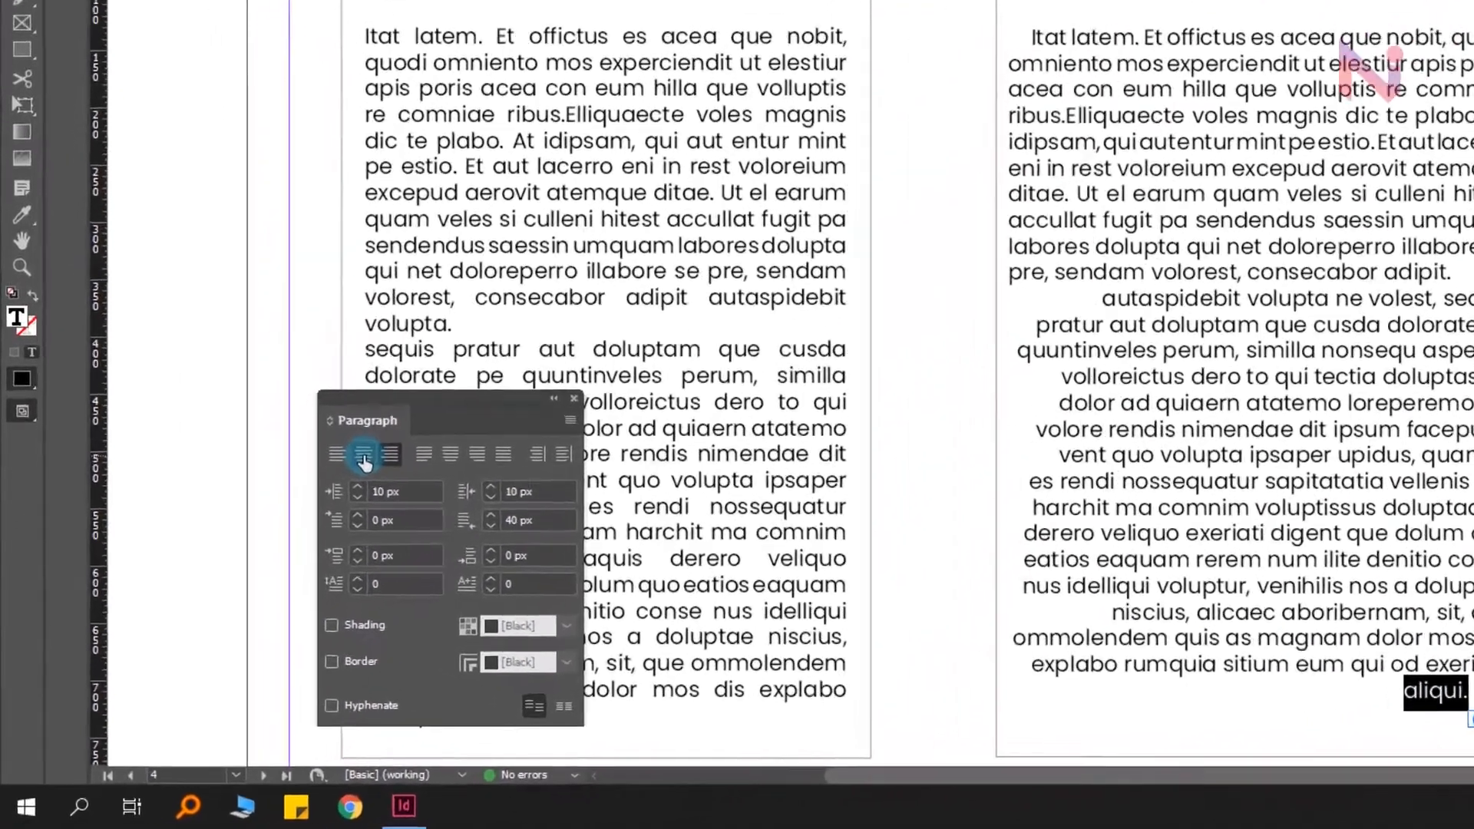
click(253, 568)
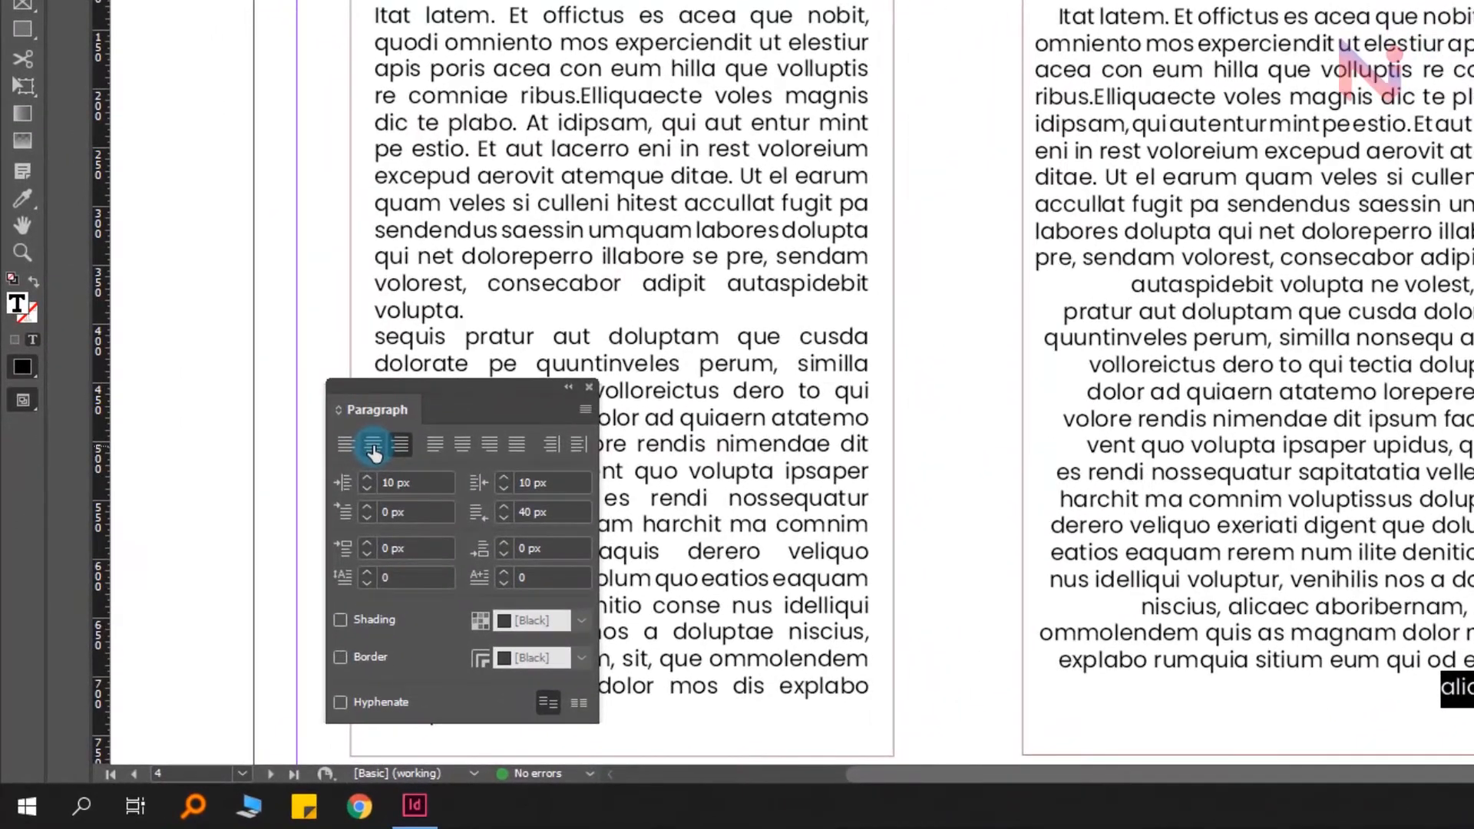
click(400, 448)
click(461, 453)
click(490, 453)
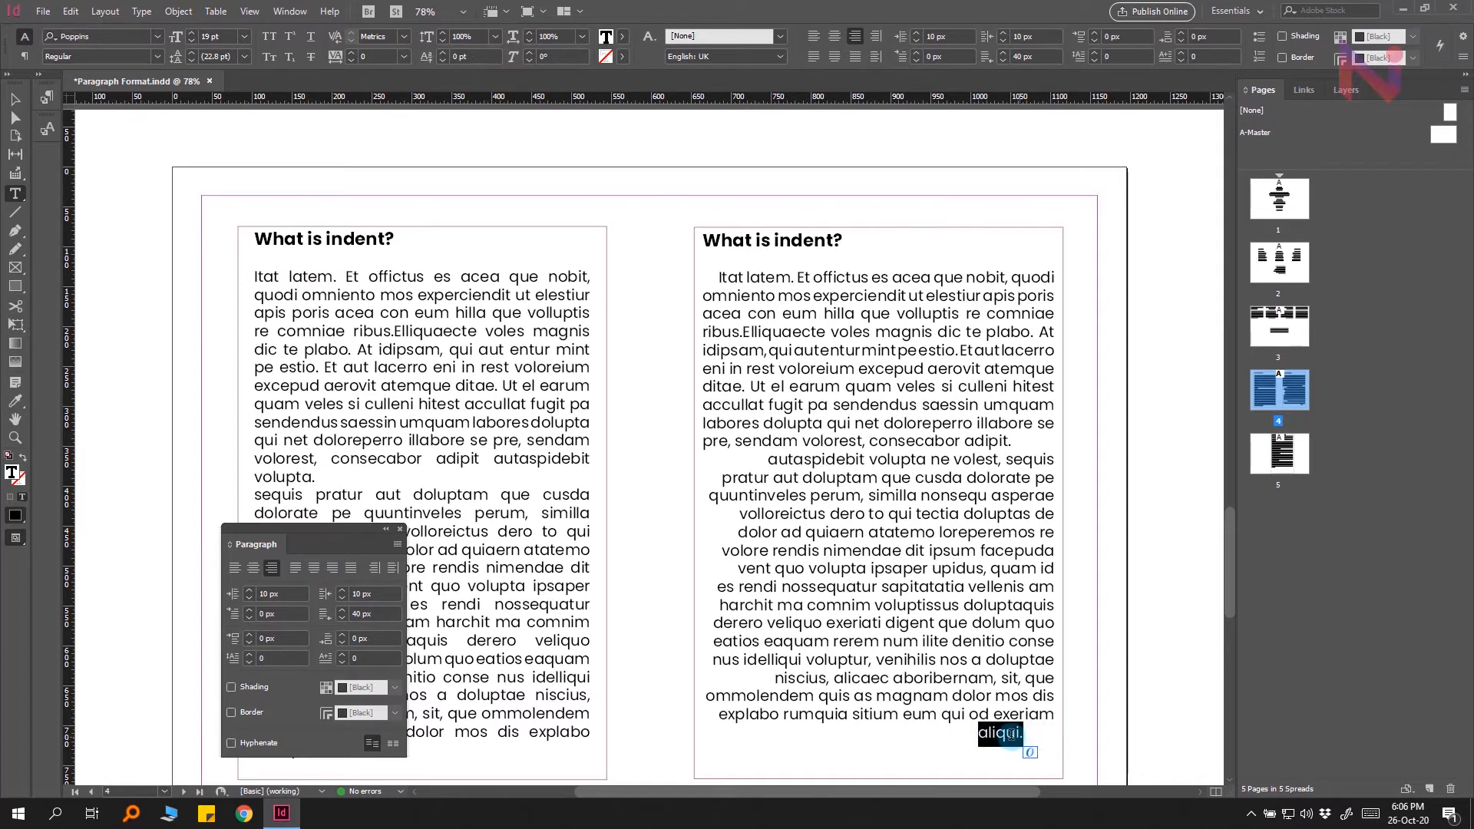
click(1051, 727)
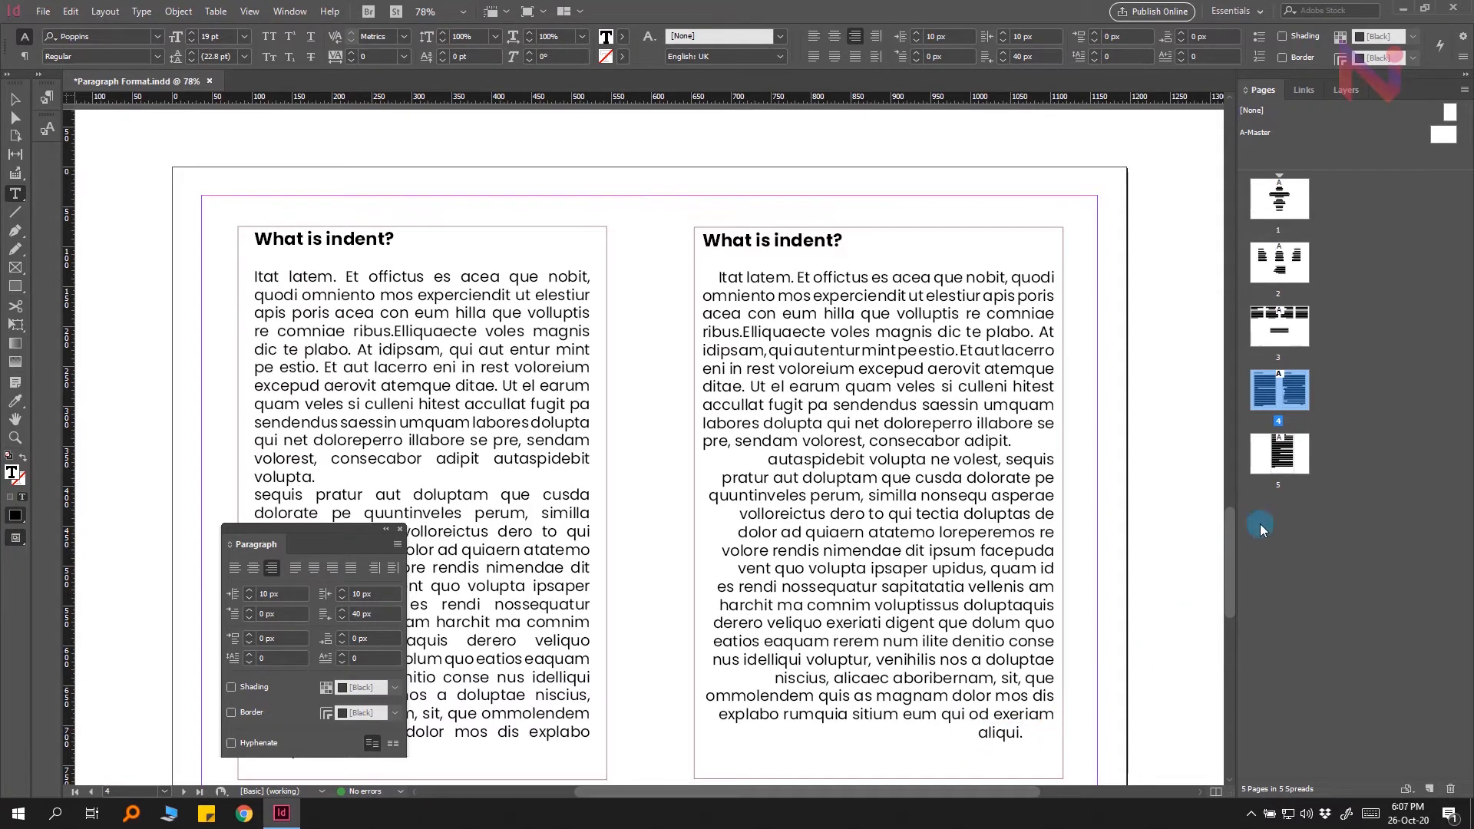
Step: Go to page 5 and place the text cursor at the end of the "Space Befor | Space After" heading
double_click(1276, 462)
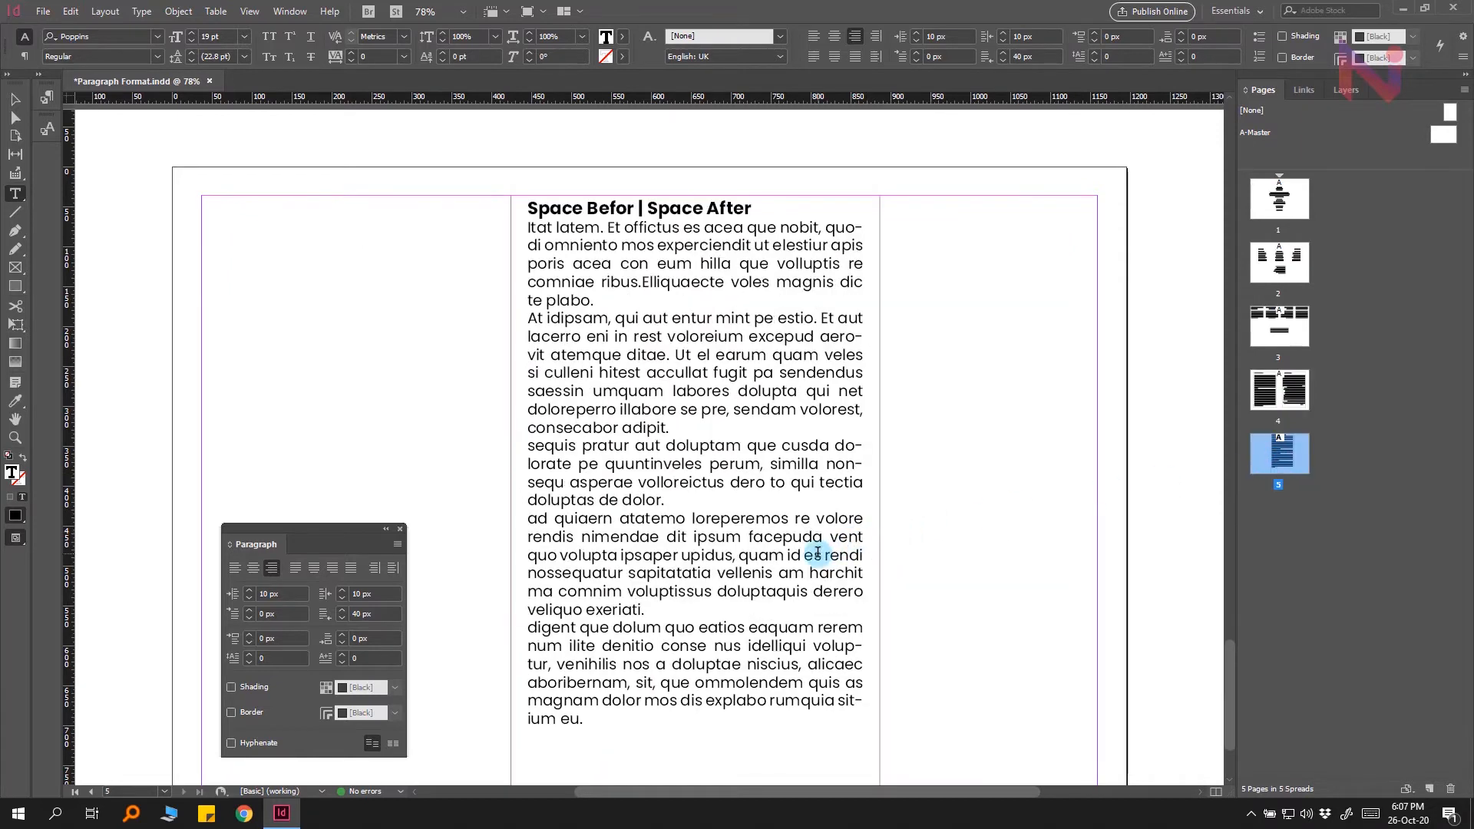
drag(719, 209, 608, 208)
click(639, 260)
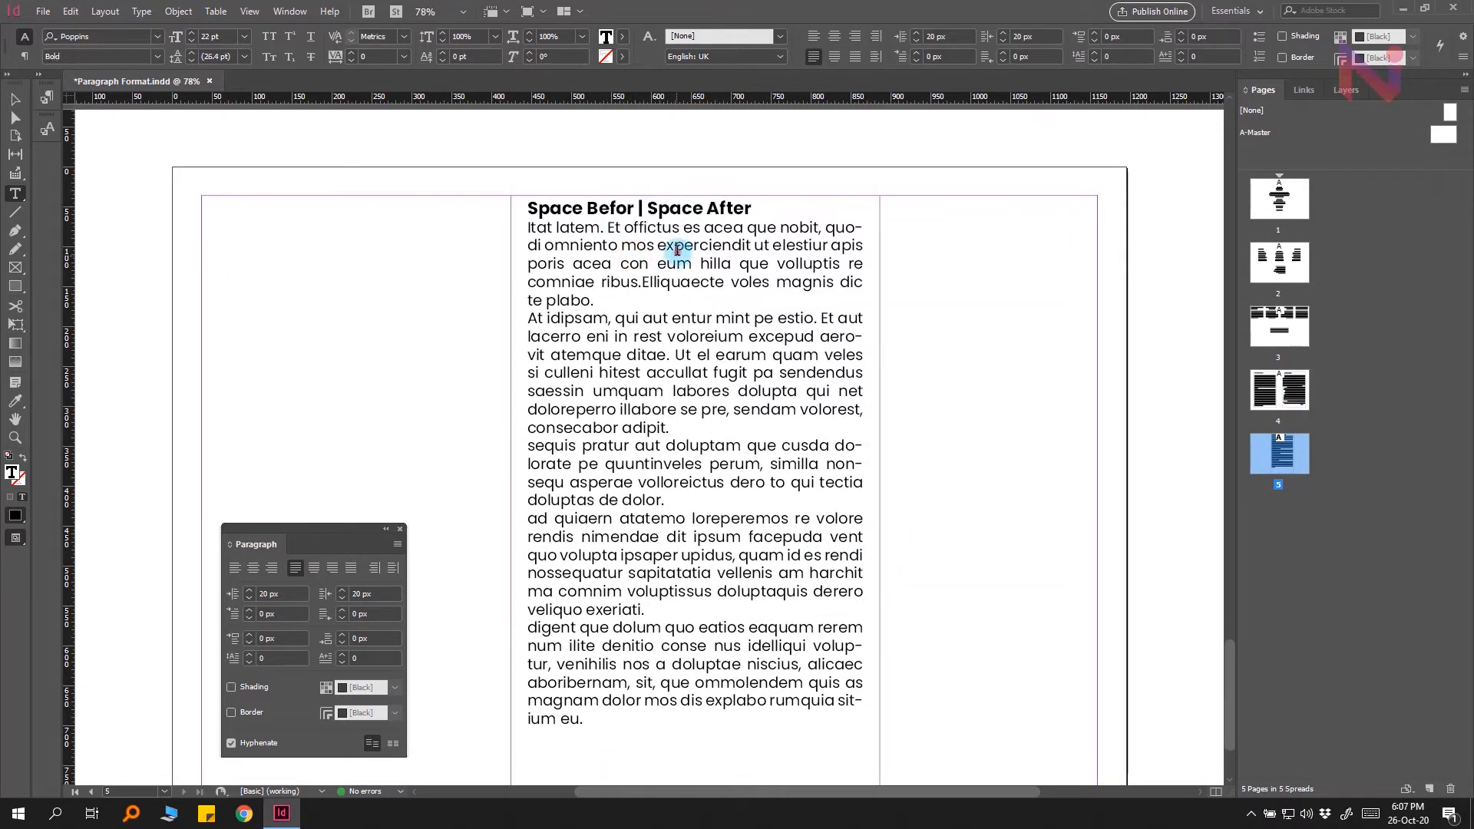
drag(692, 261, 621, 251)
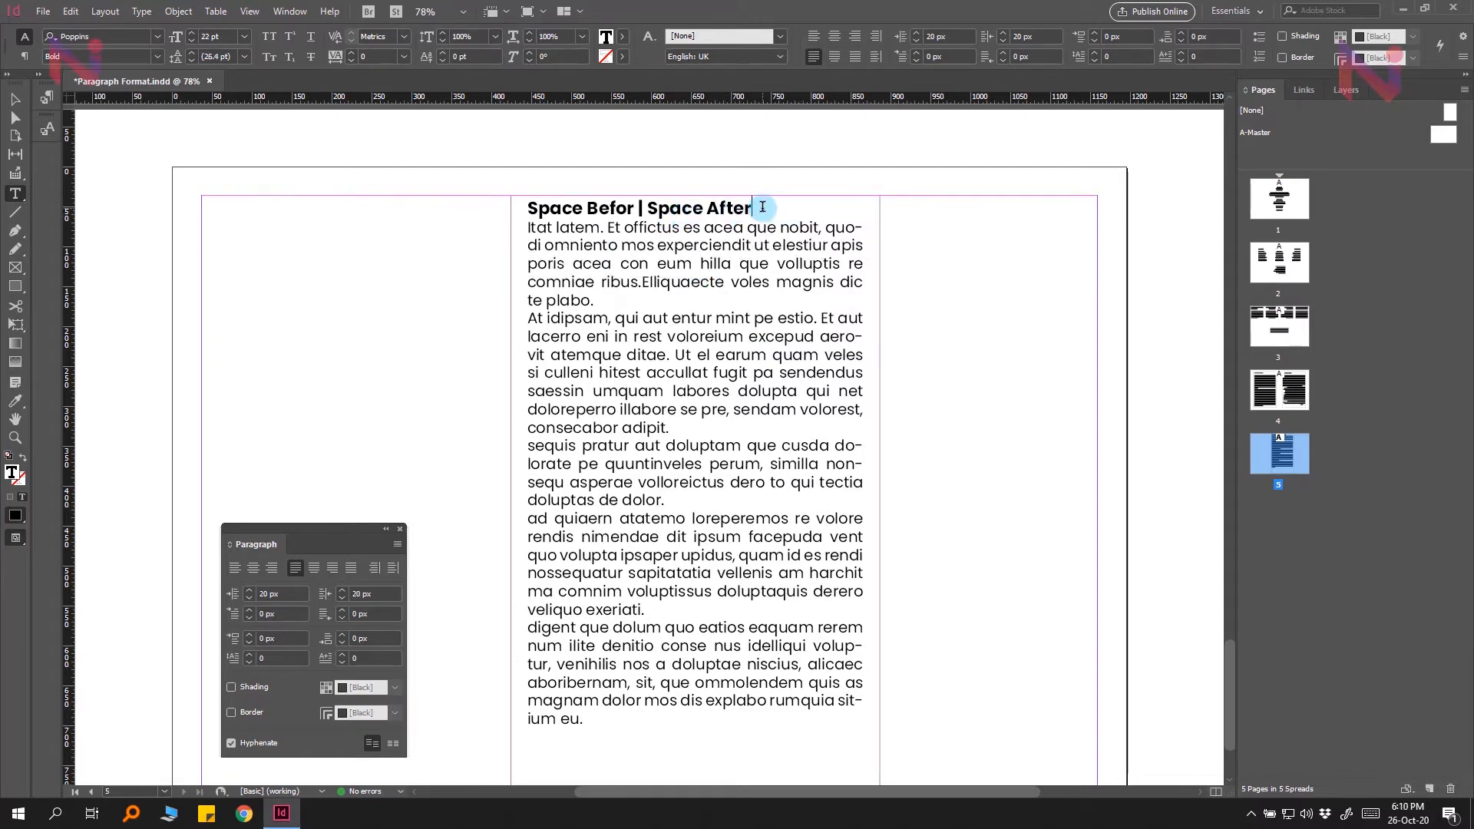
Step: Try to separate the heading from the body text with an extra paragraph return, and undo it
key(Return)
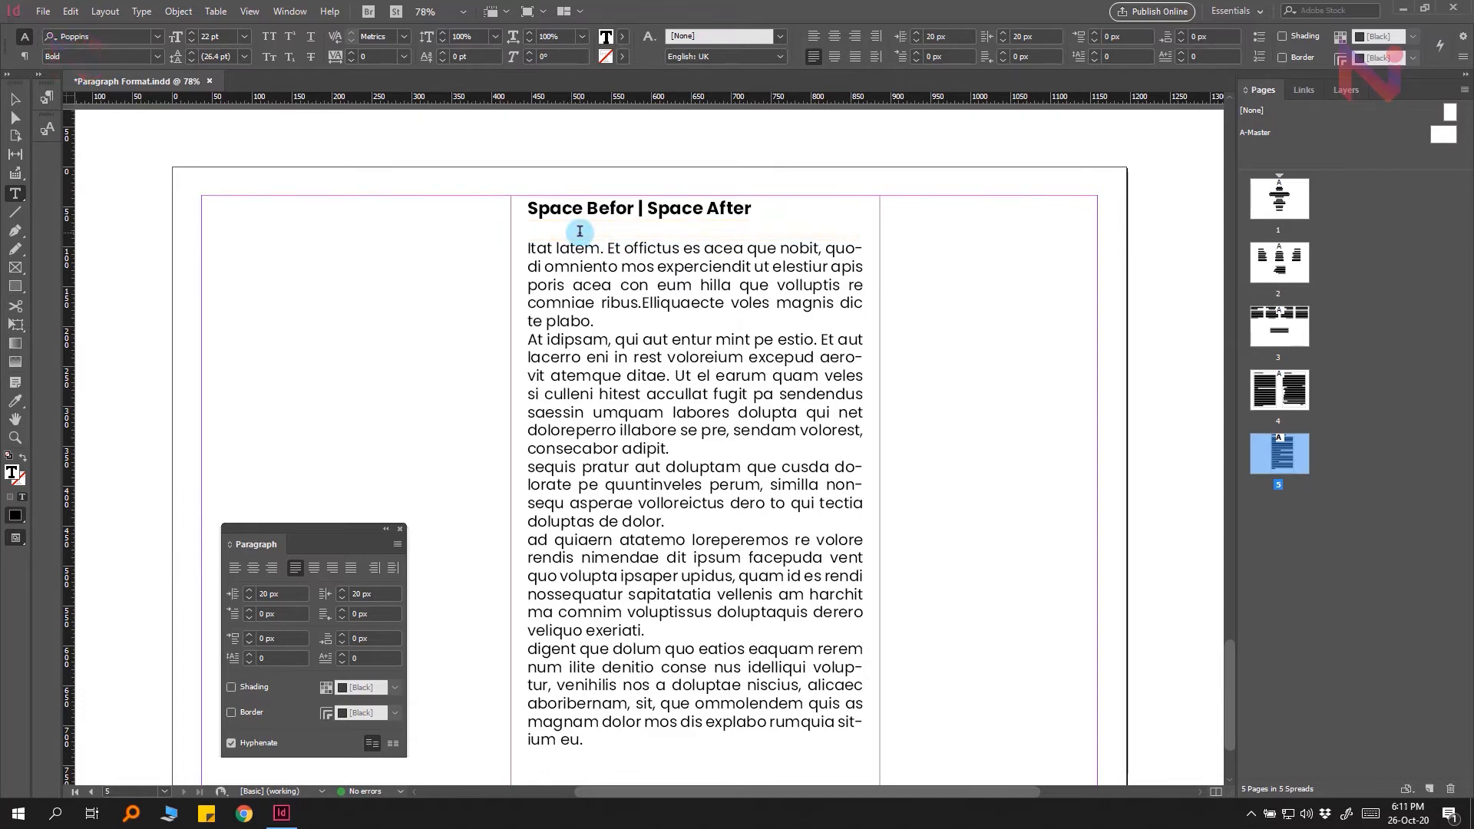
click(70, 12)
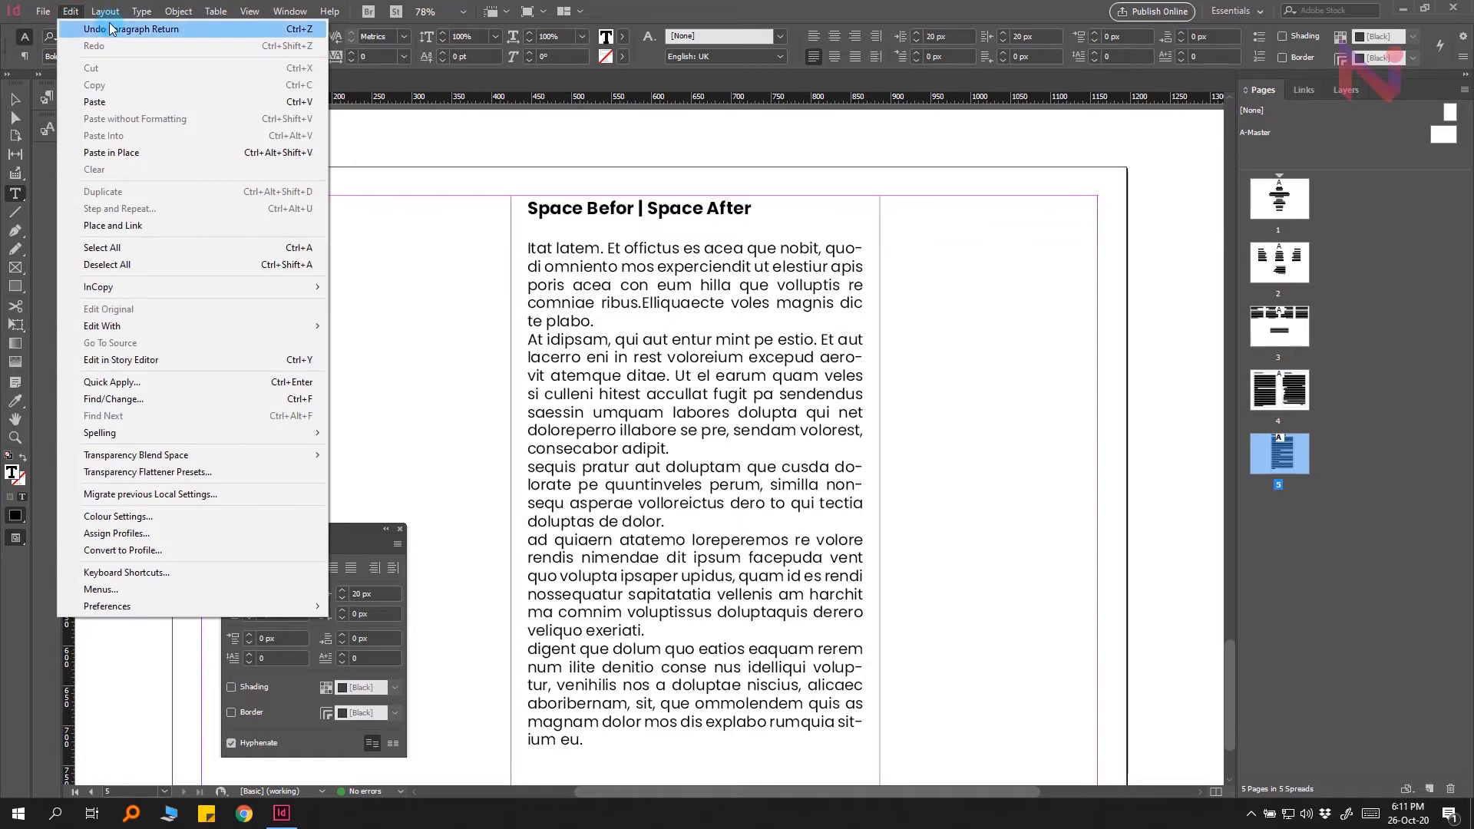
click(109, 28)
Step: Set the space before the first body paragraph on page 5 to 10 px and compare its setting with the second paragraph's
scroll(706, 291, down, 1)
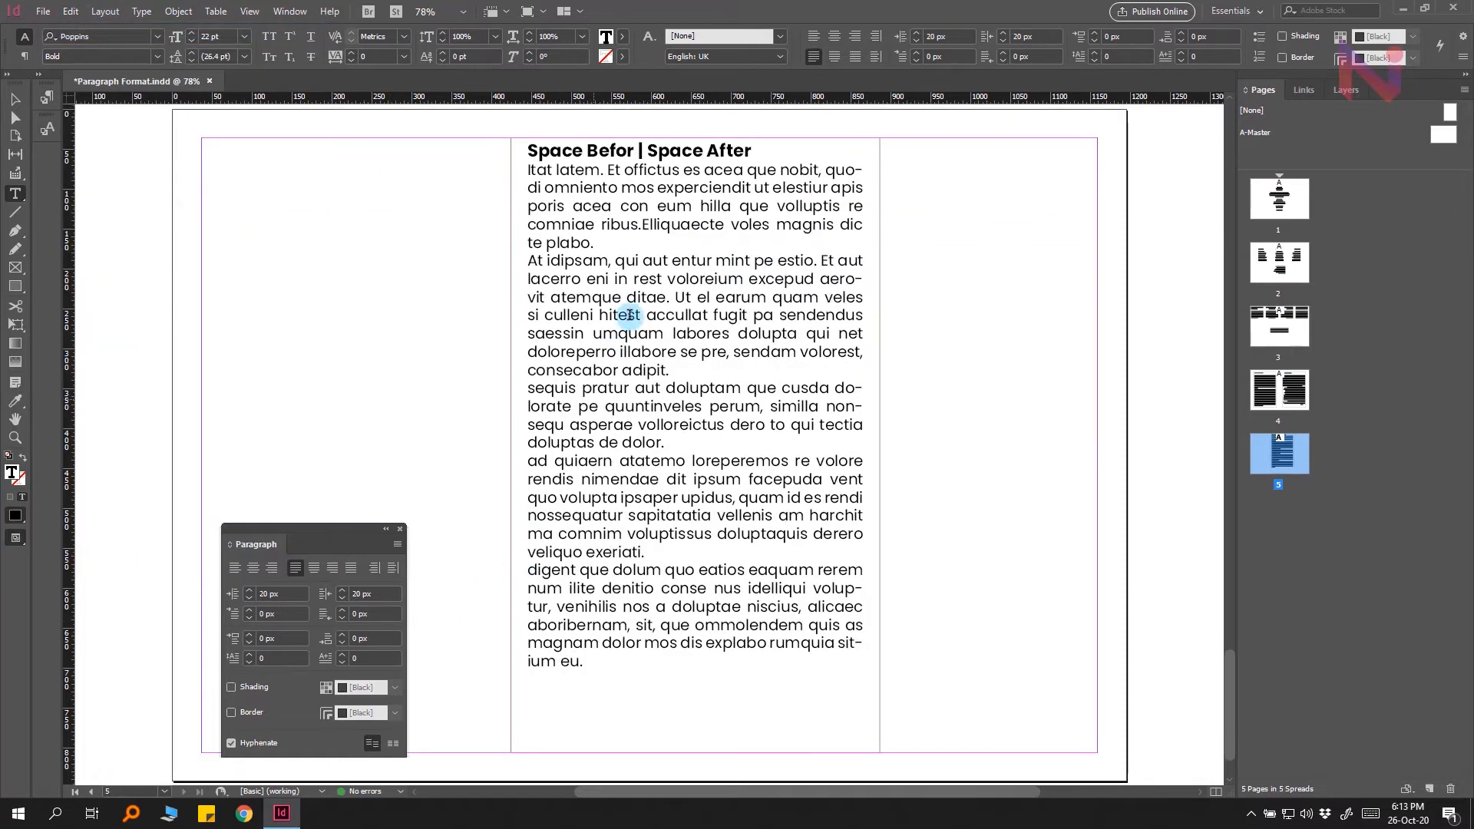
click(741, 197)
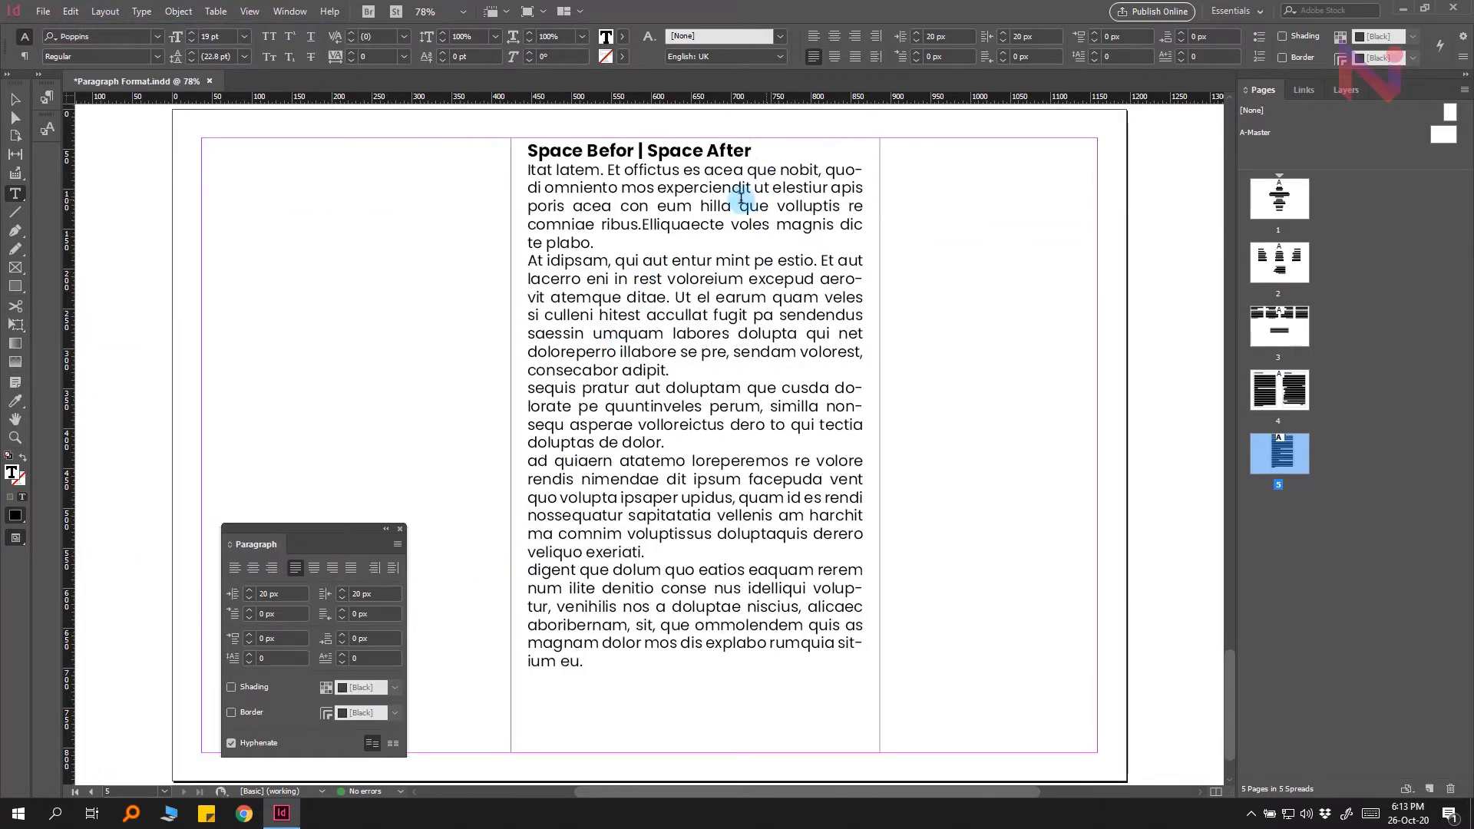
click(241, 639)
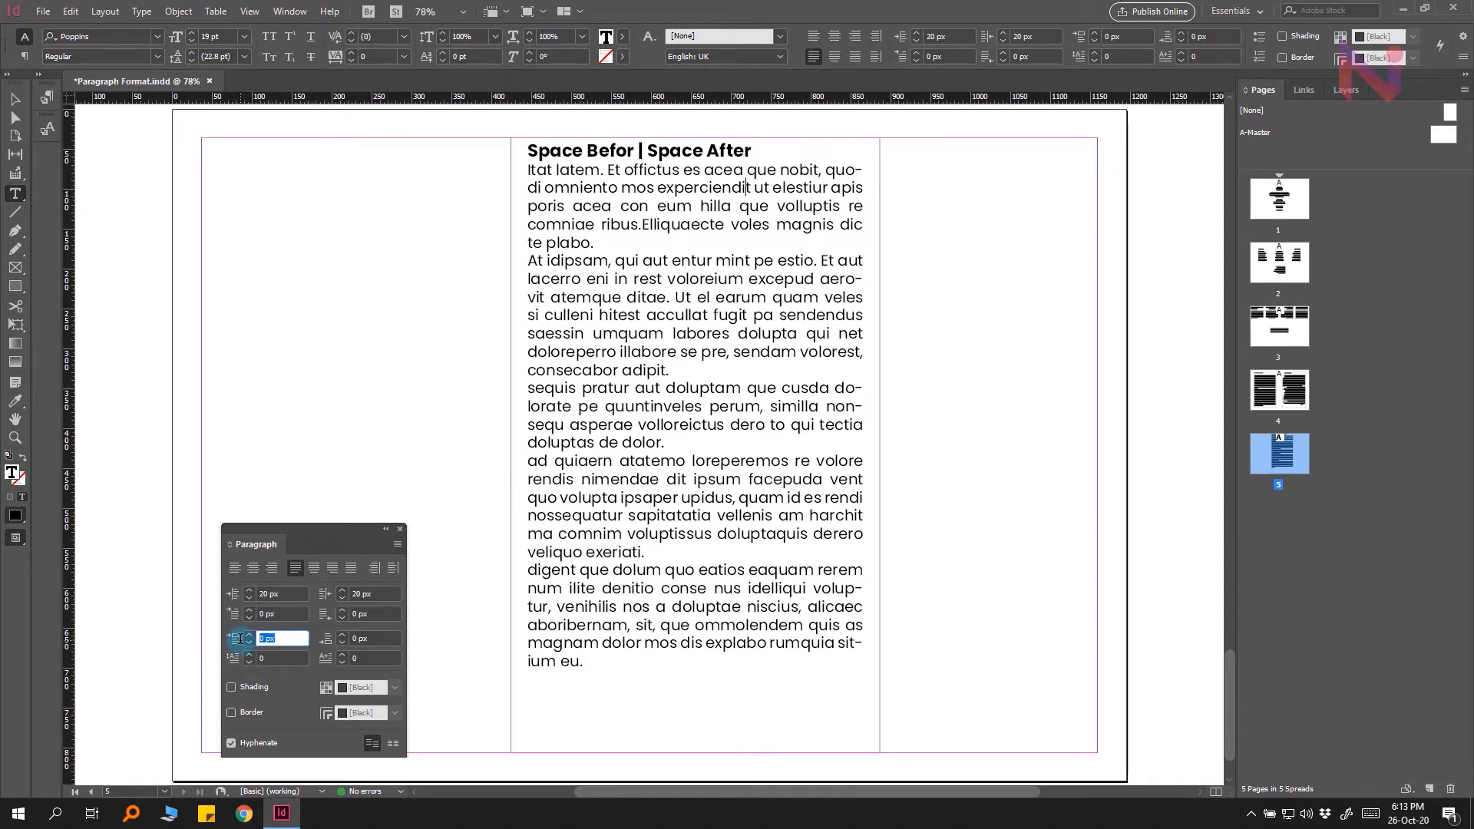
text(10)
key(Return)
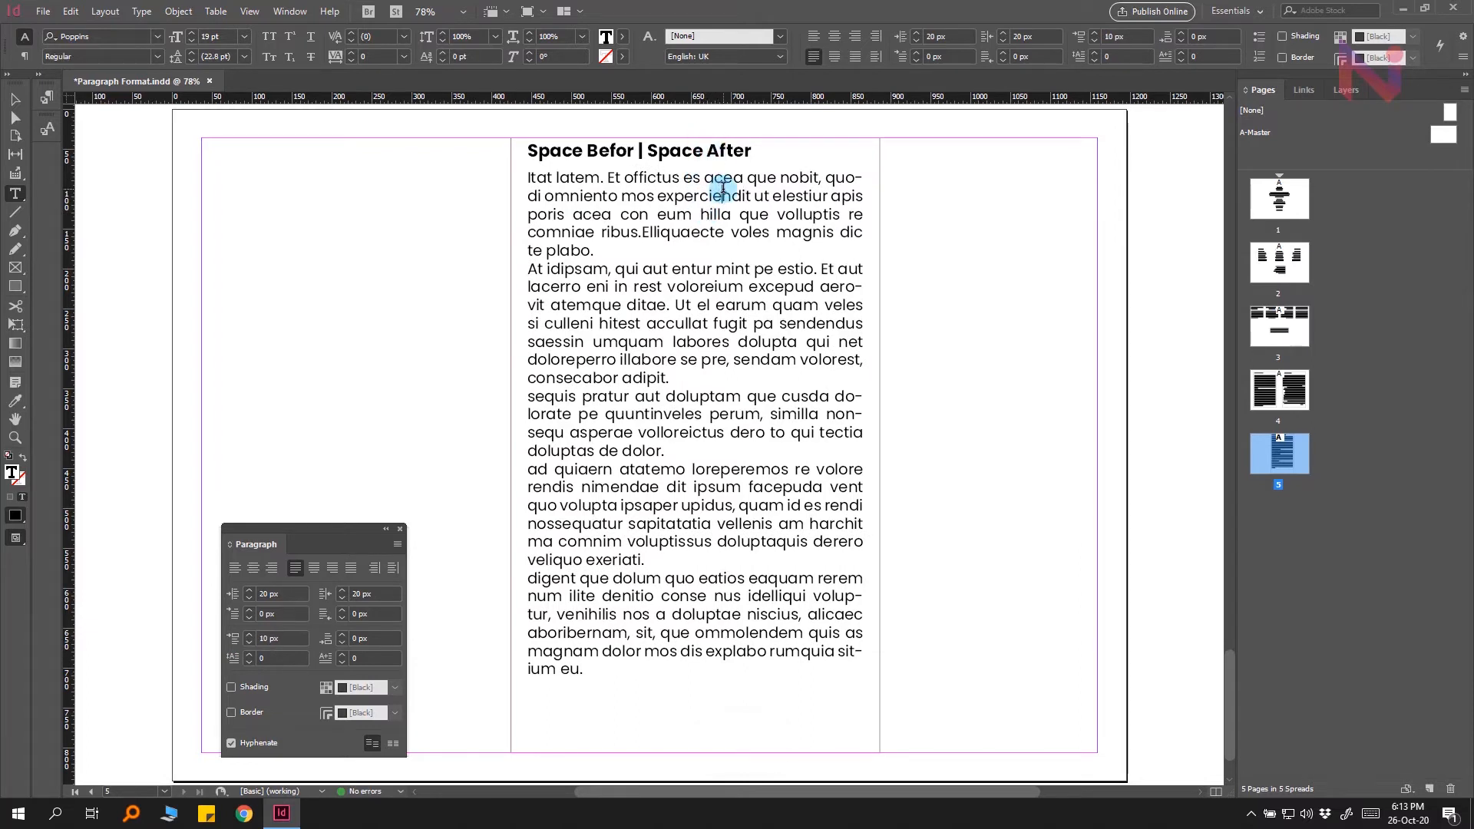
click(723, 190)
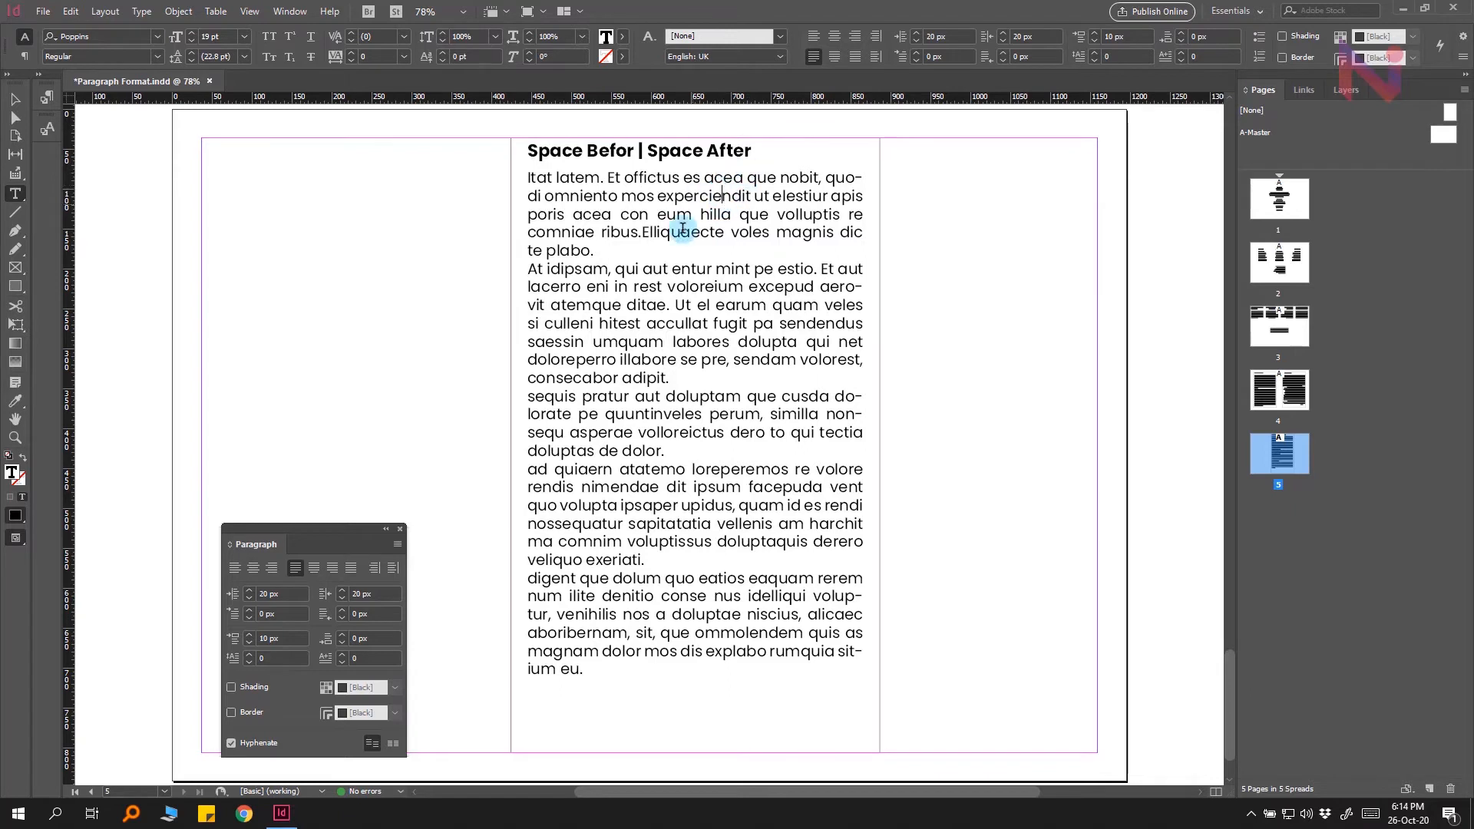
click(712, 324)
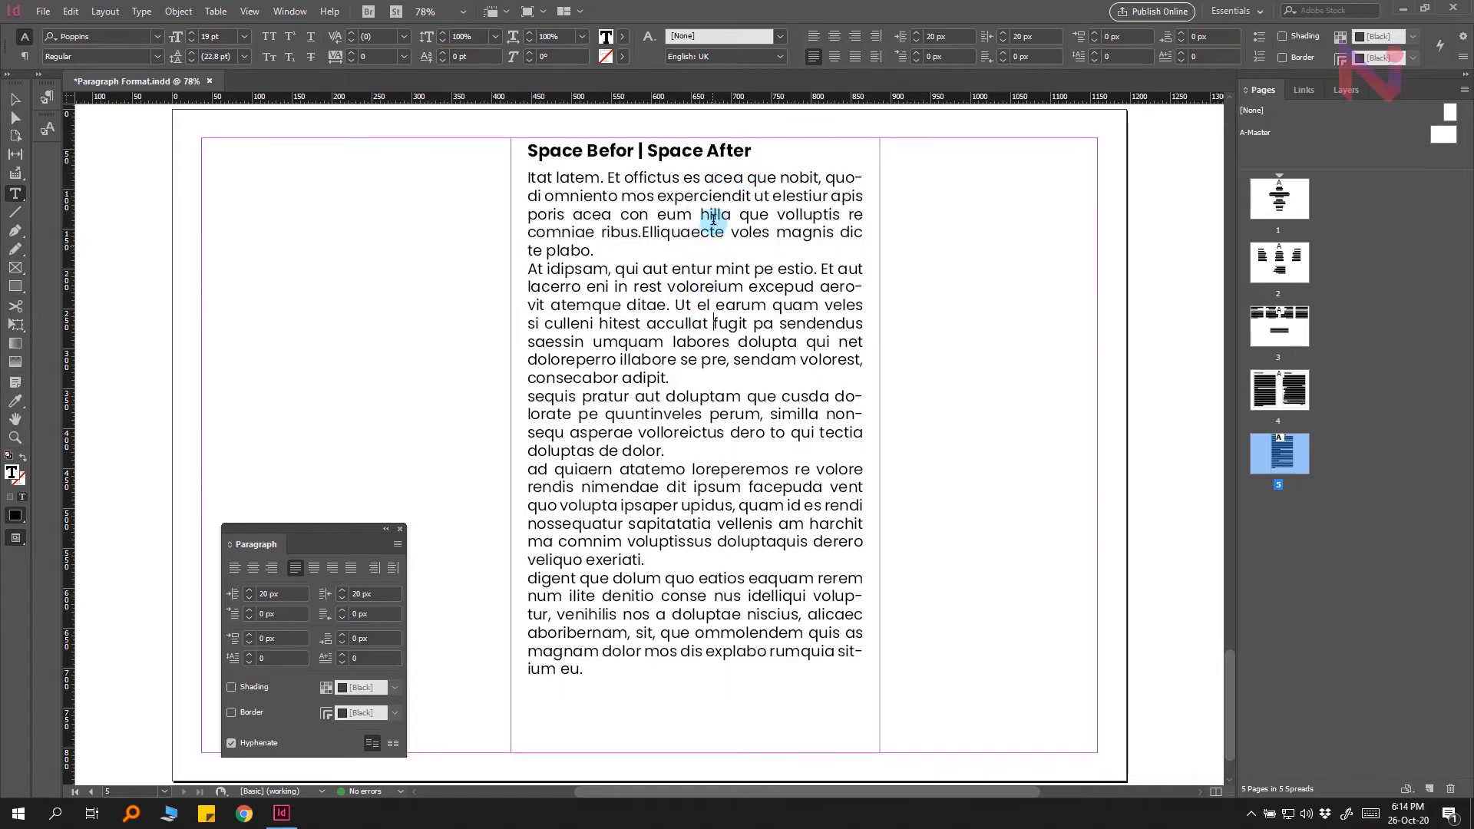
Step: Set the space after the first body paragraph to 10 px and compare its spacing settings with the second paragraph's
click(722, 195)
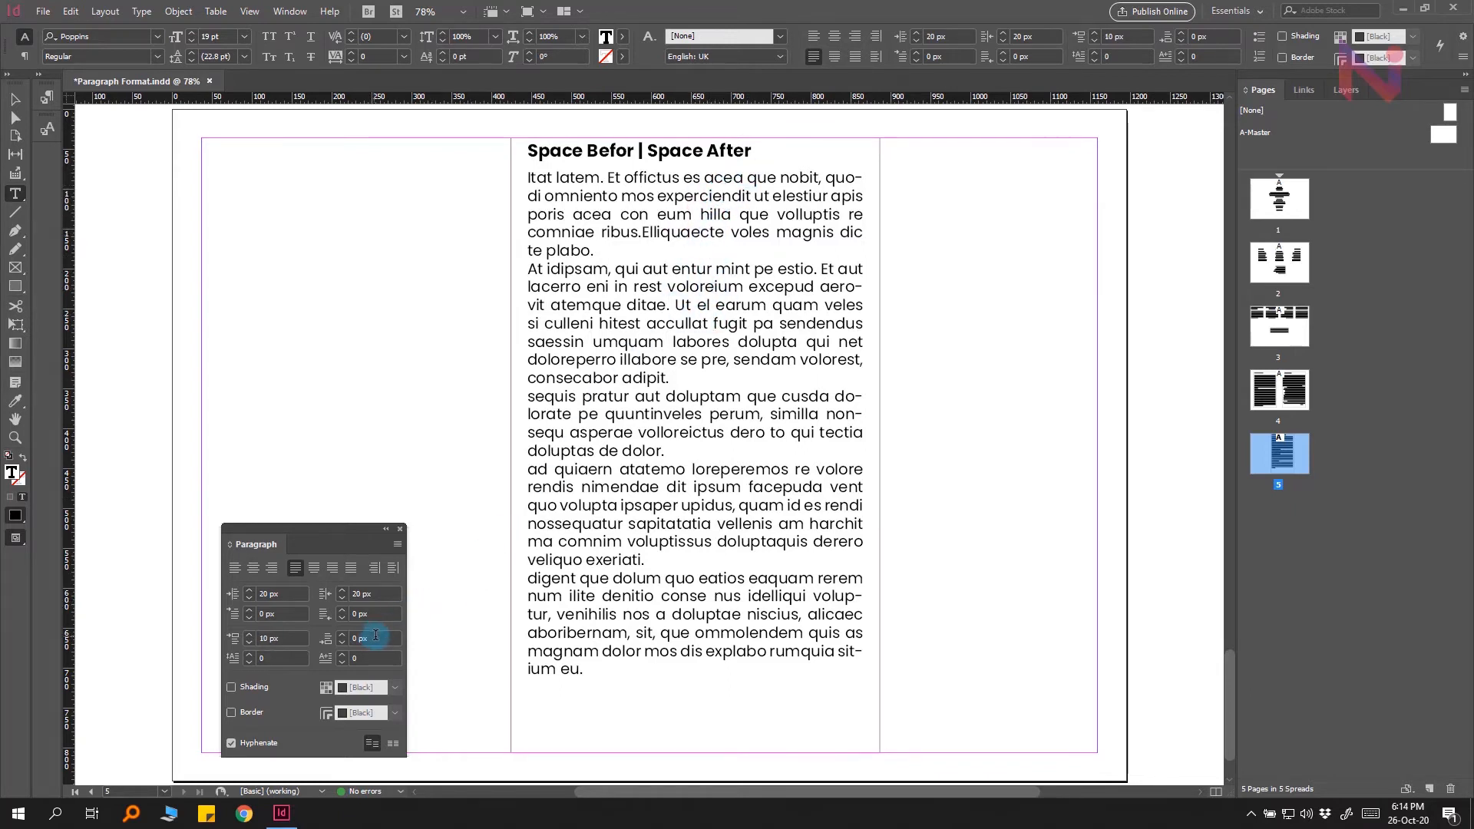
click(328, 641)
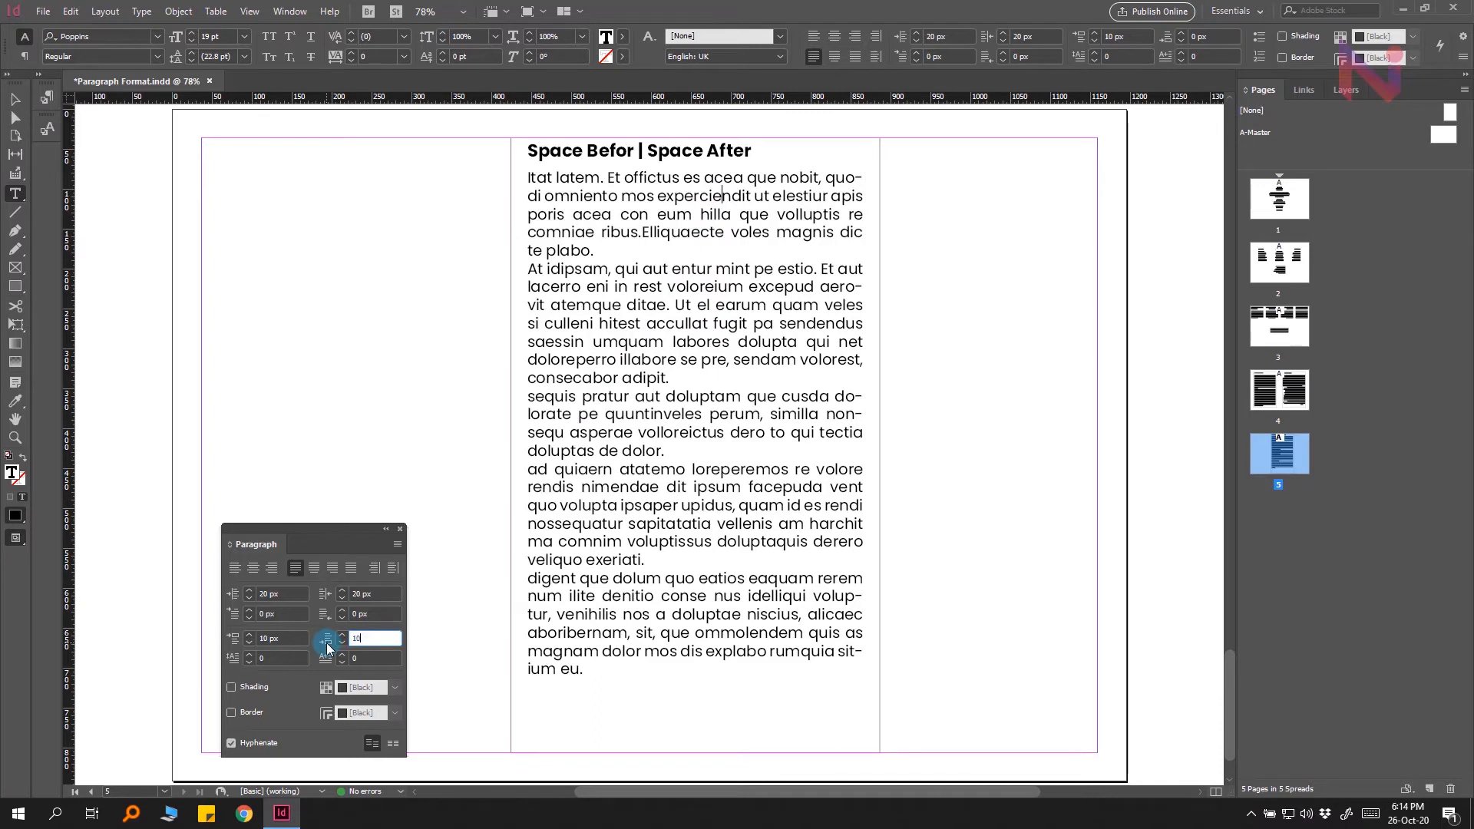
text(10)
key(Return)
click(571, 251)
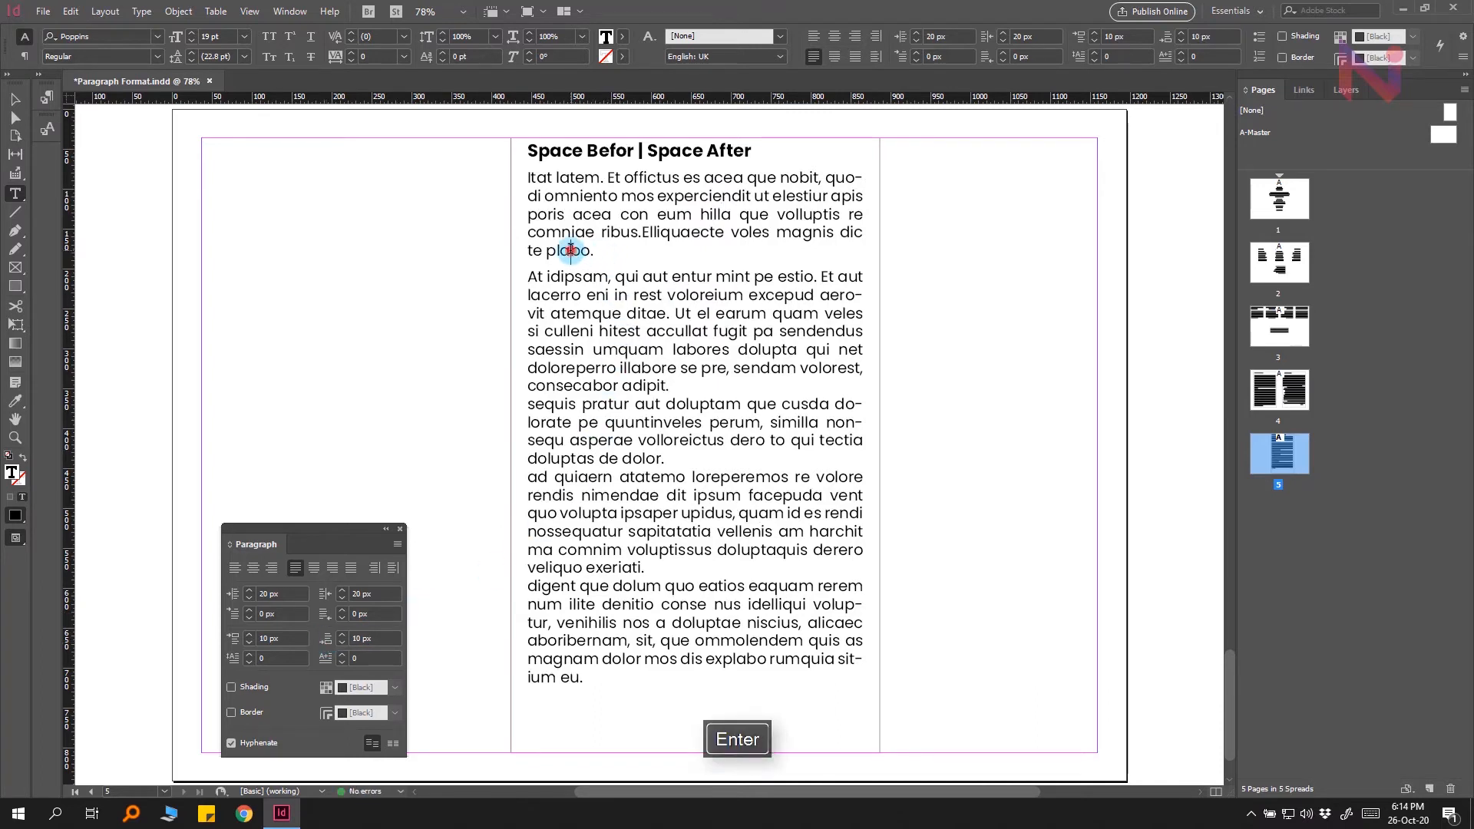
click(570, 287)
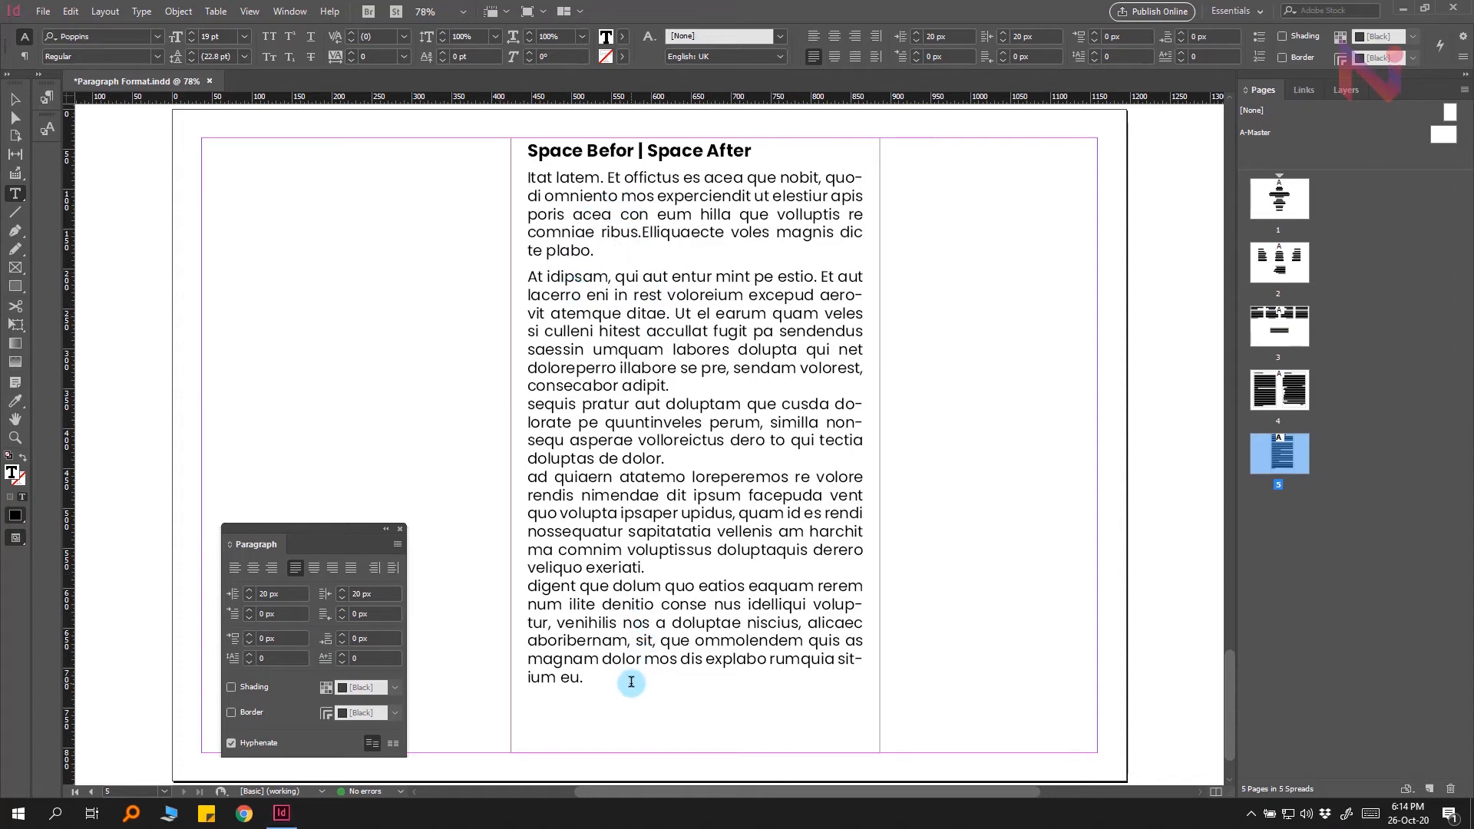
Step: Set the space before to 10 px for all the text in the page 5 frame, including the heading
drag(631, 682, 494, 148)
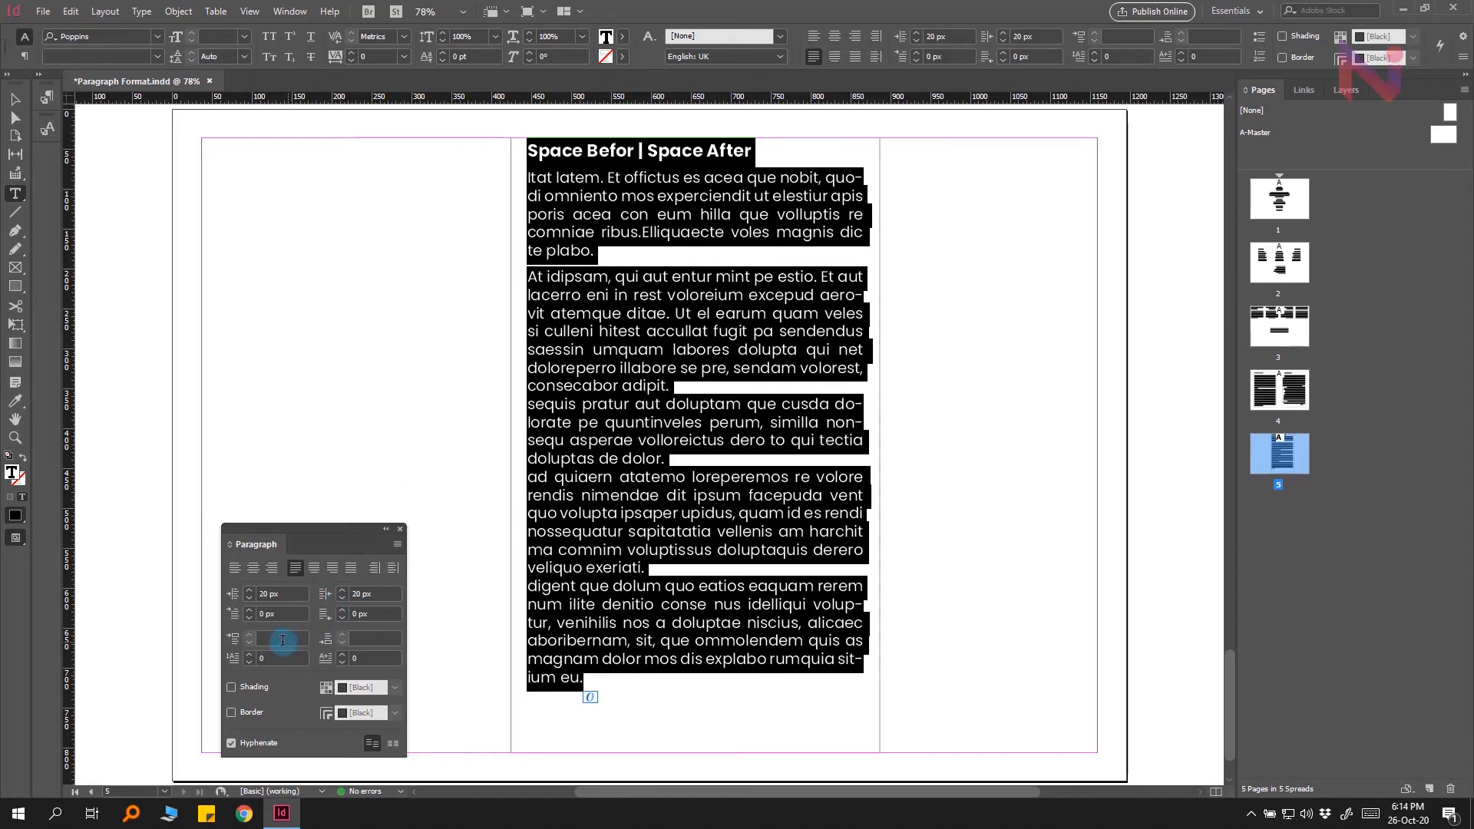
key(Return)
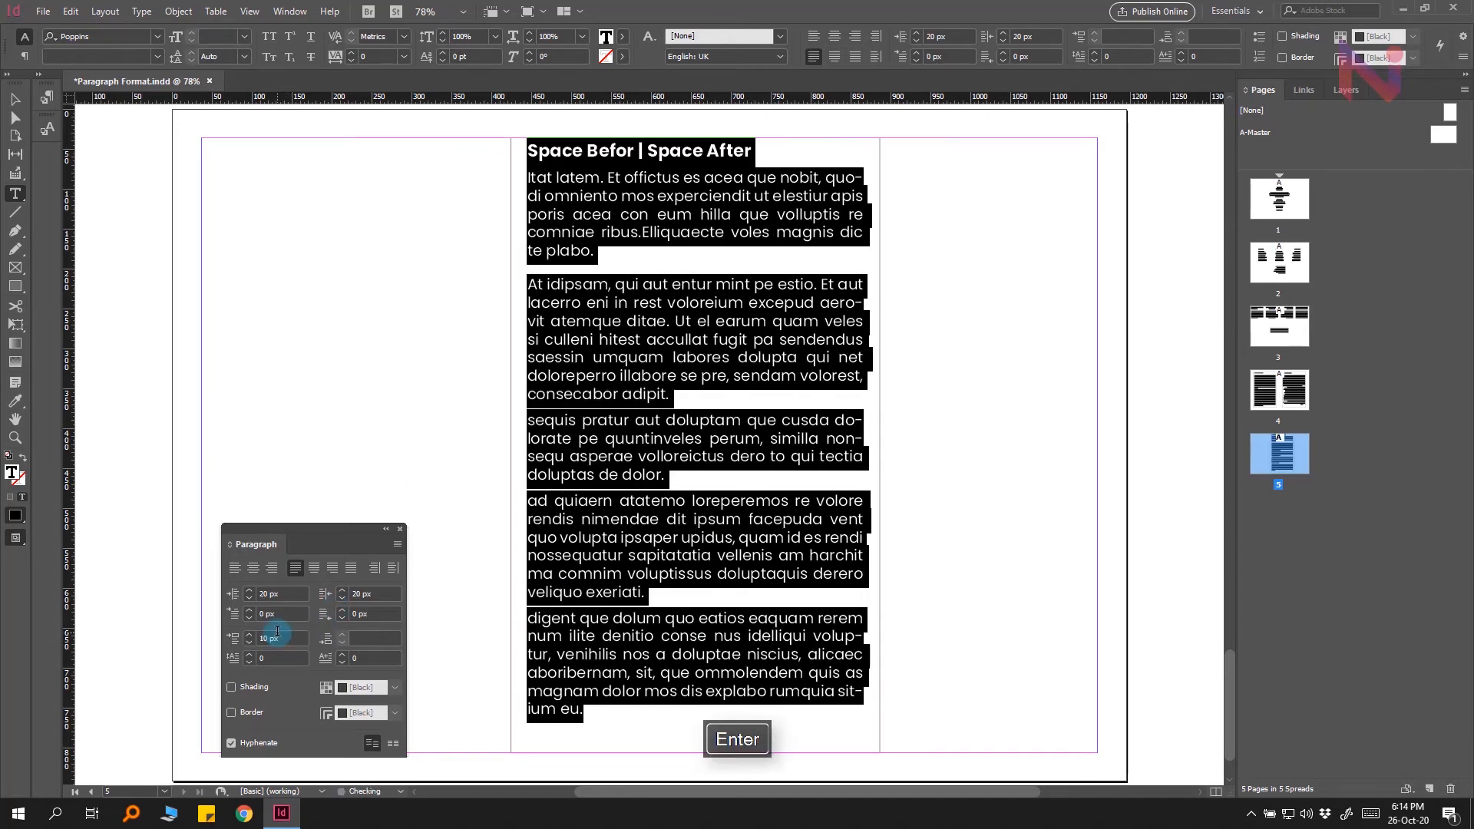
click(679, 603)
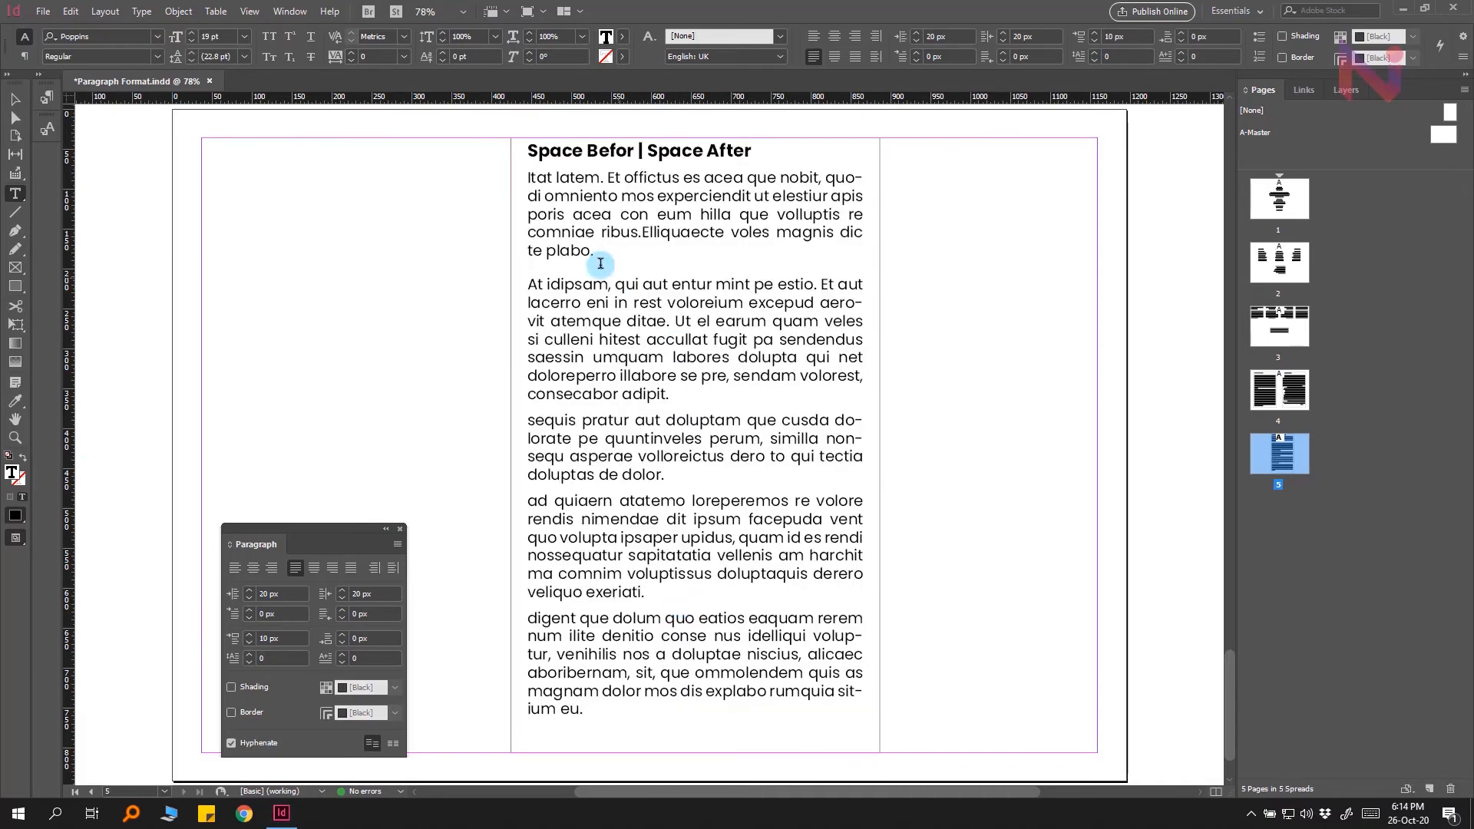
drag(598, 253, 585, 437)
click(585, 438)
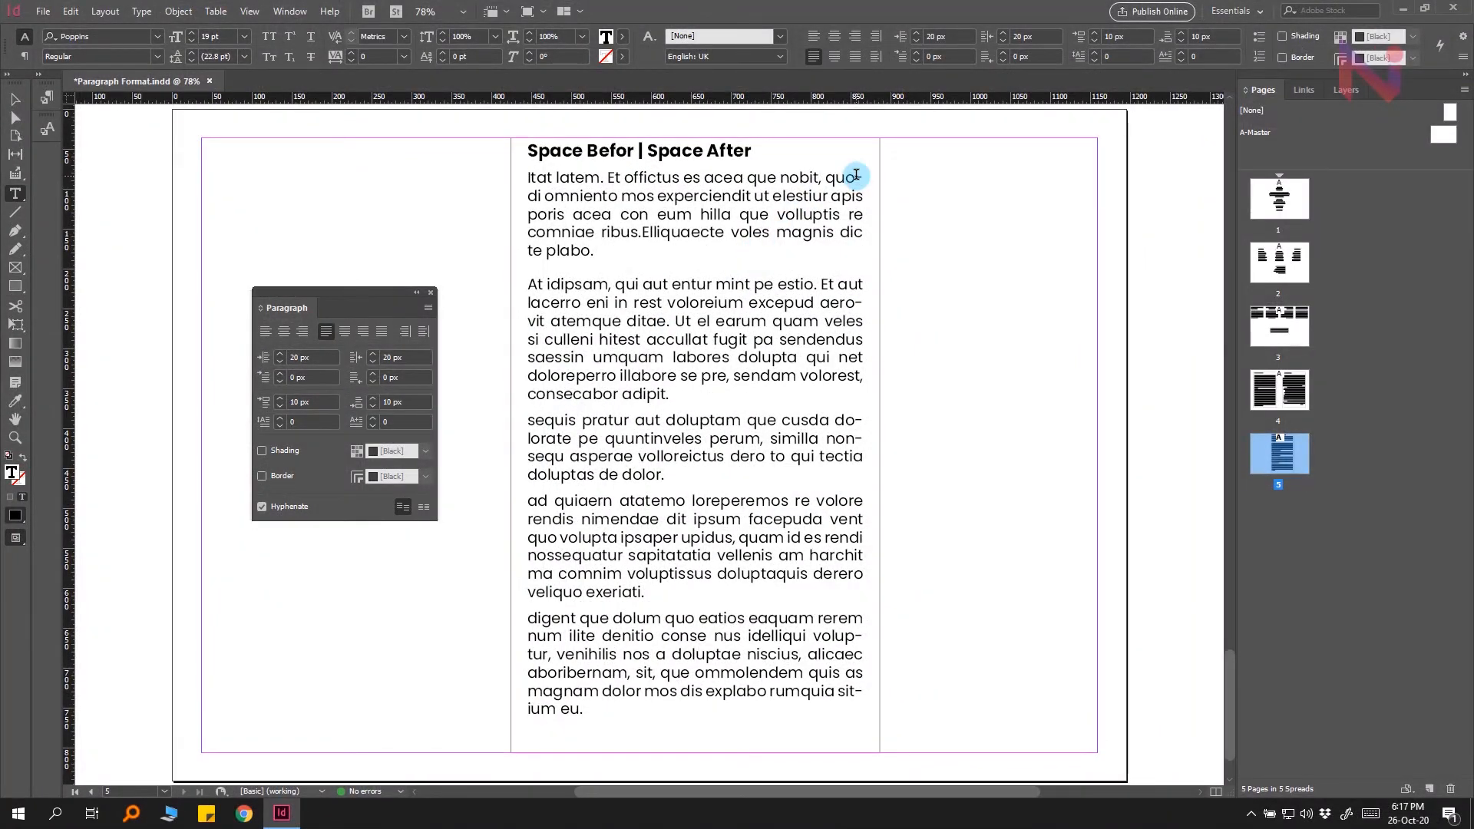
Step: Highlight the words hyphenated at line ends in the first three body paragraphs on page 5 to examine how they break
double_click(850, 178)
double_click(860, 303)
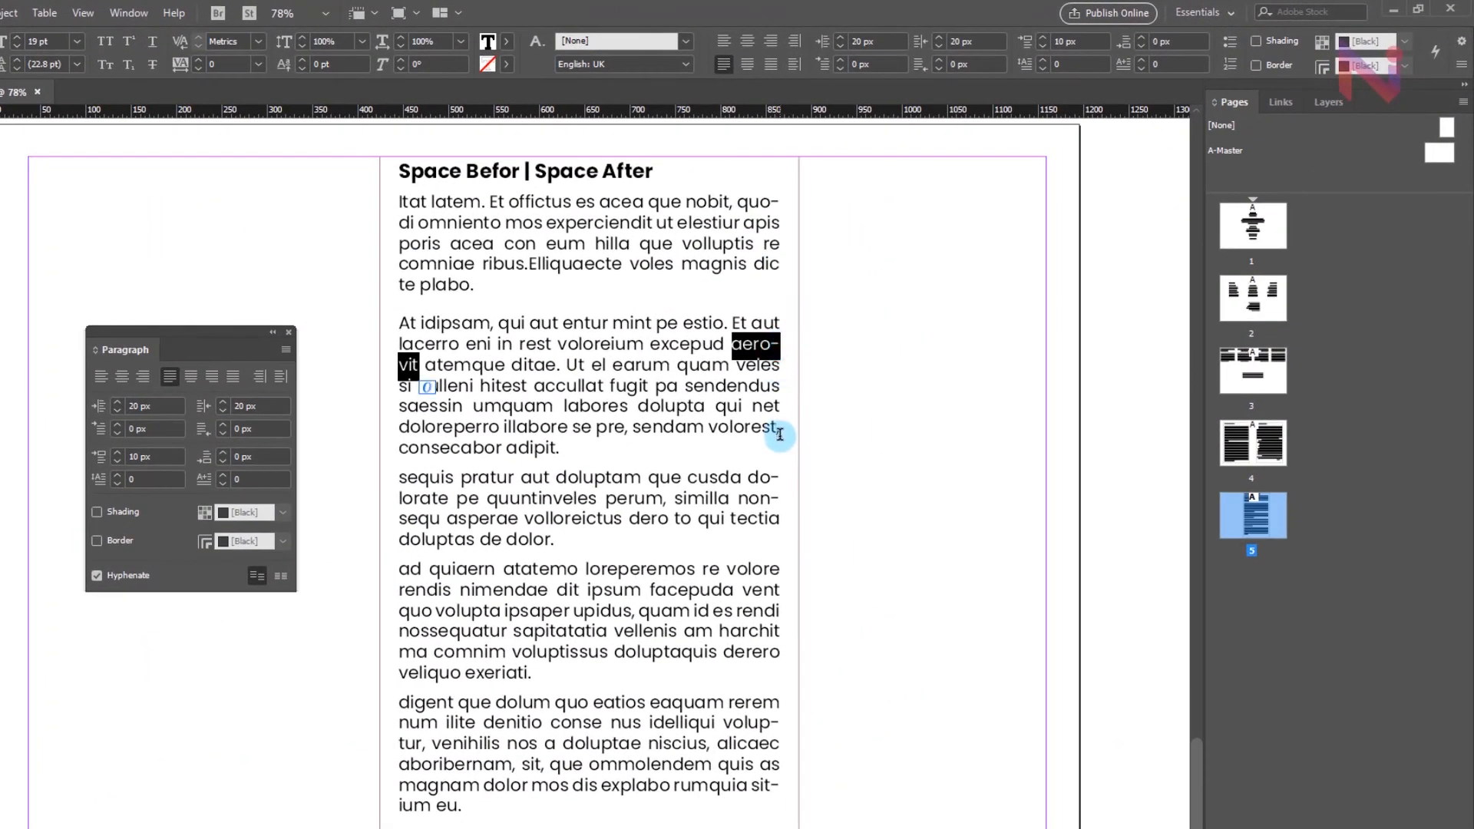
drag(780, 477, 762, 478)
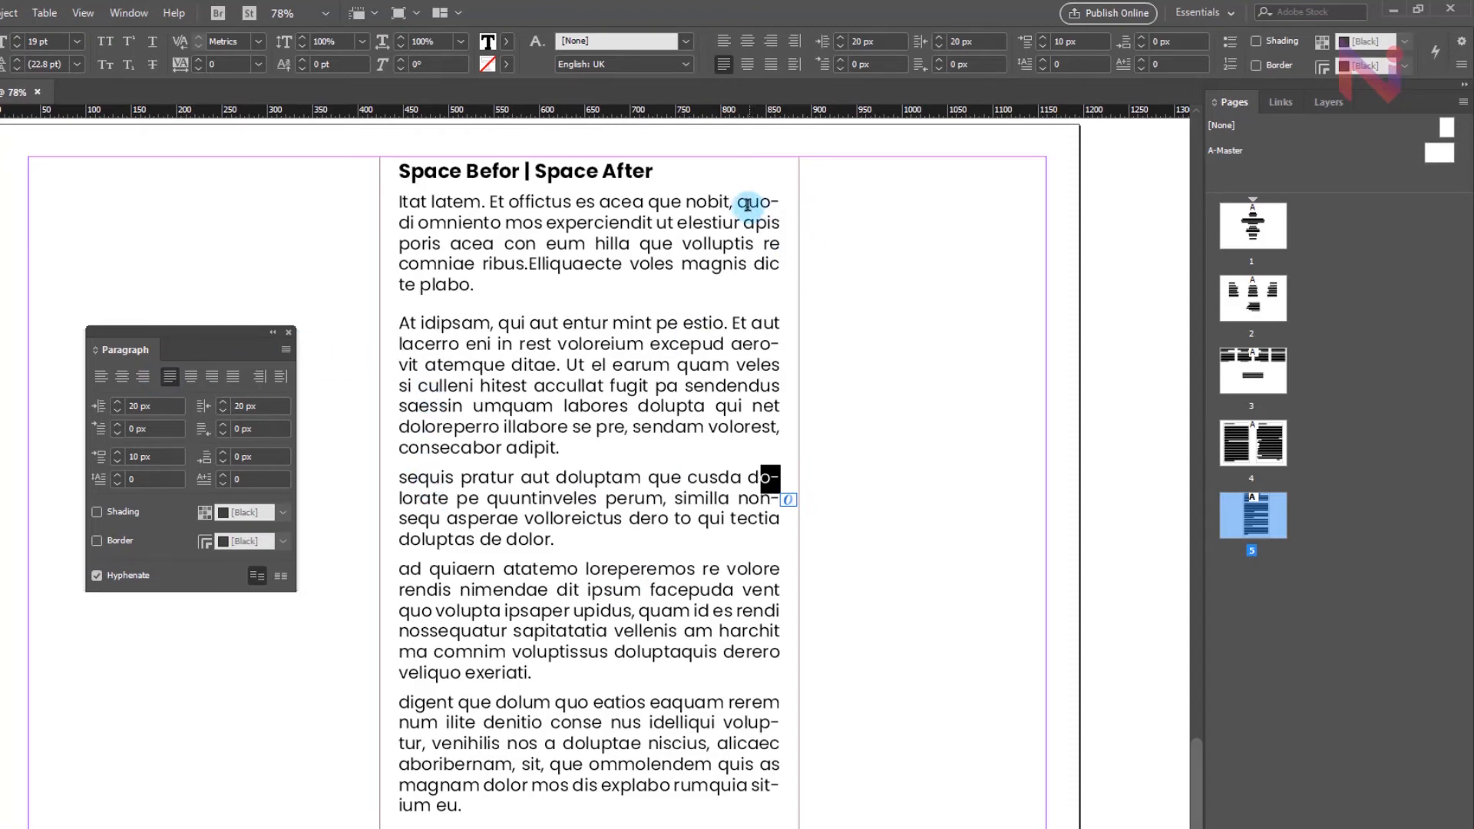
drag(737, 202, 612, 201)
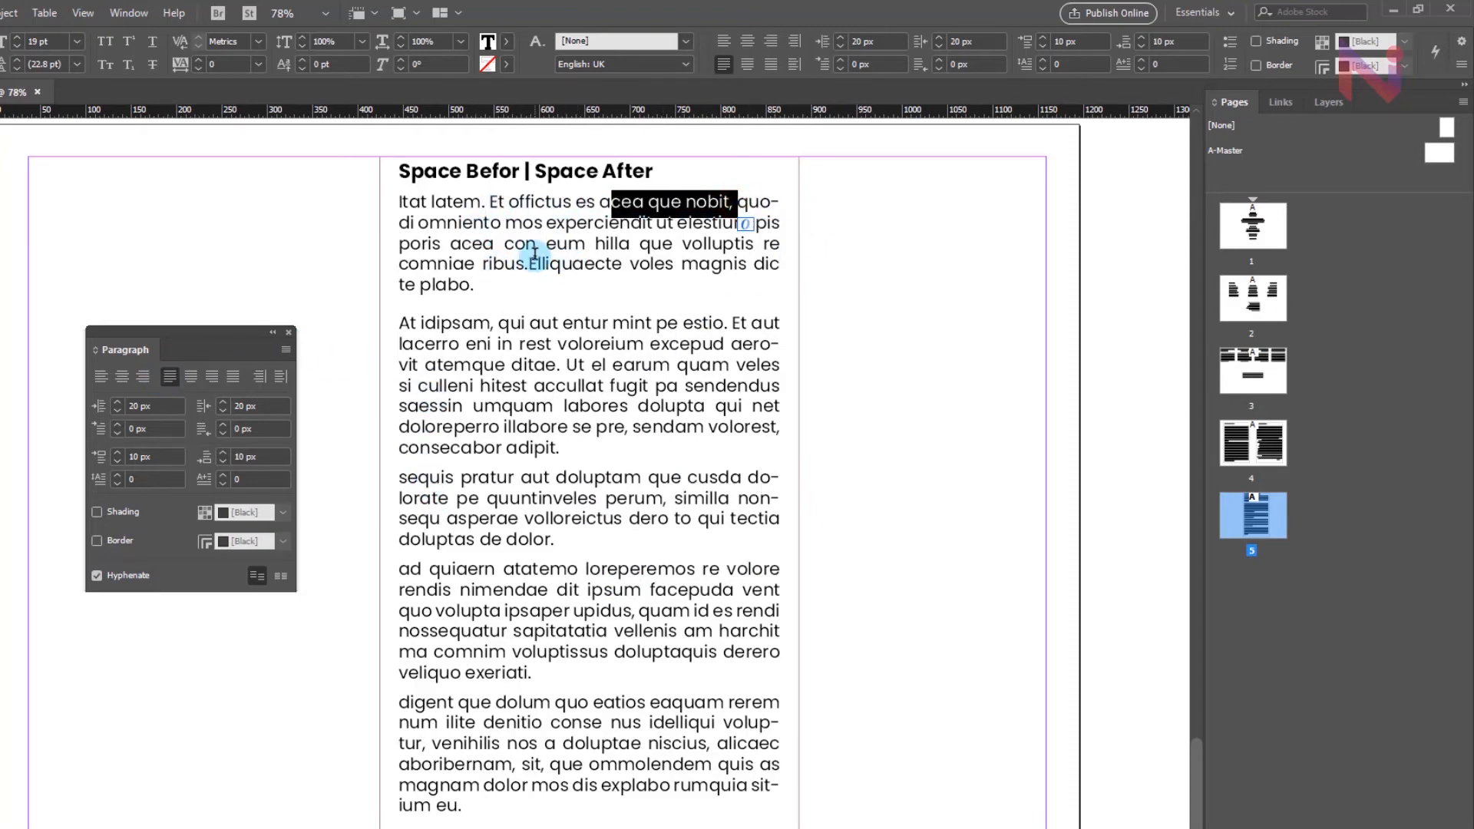
click(572, 400)
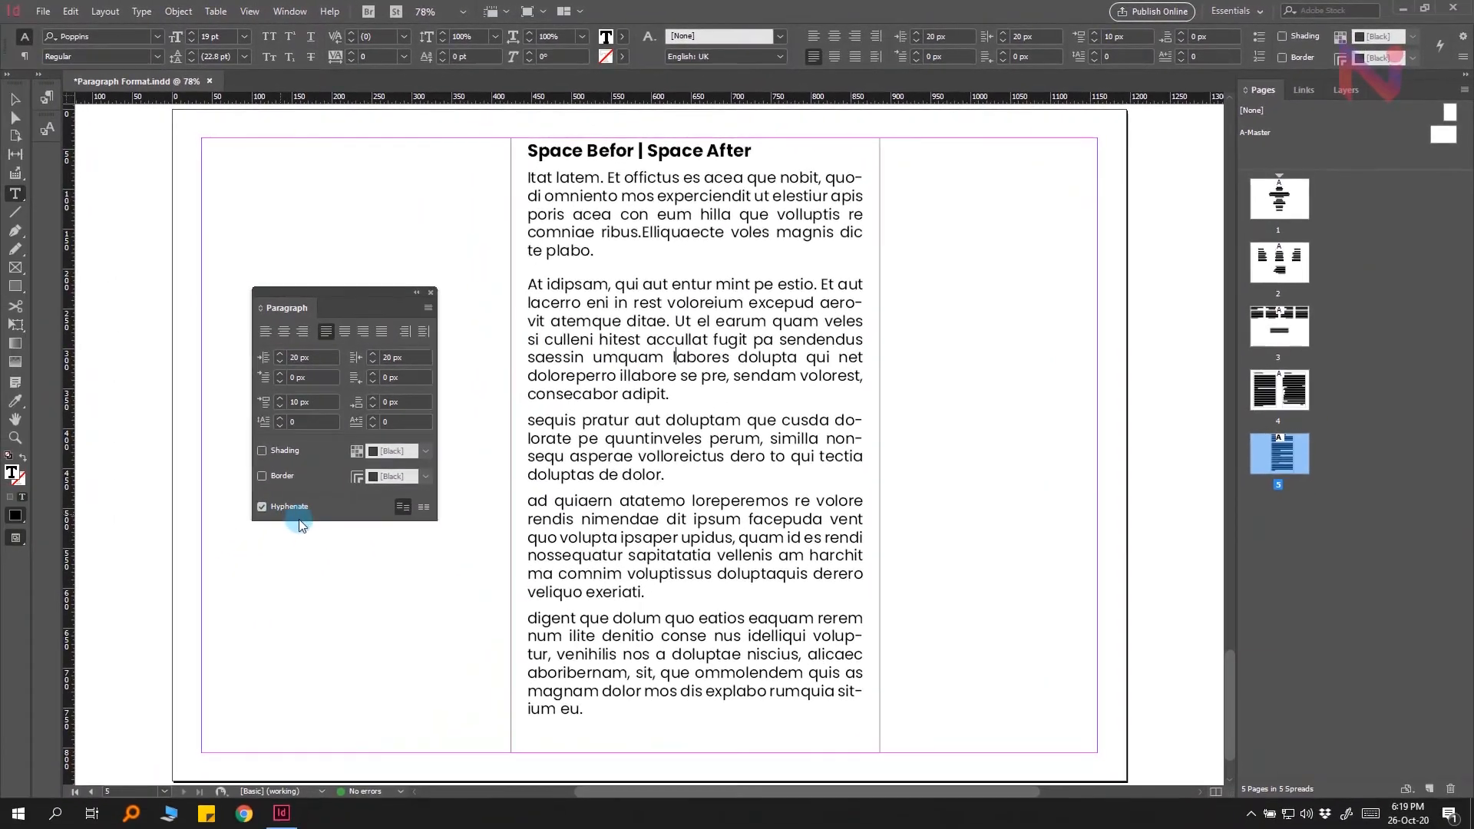
Step: Turn off hyphenation for the whole page 5 text frame and switch to the Type tool to show its paragraph controls
click(14, 98)
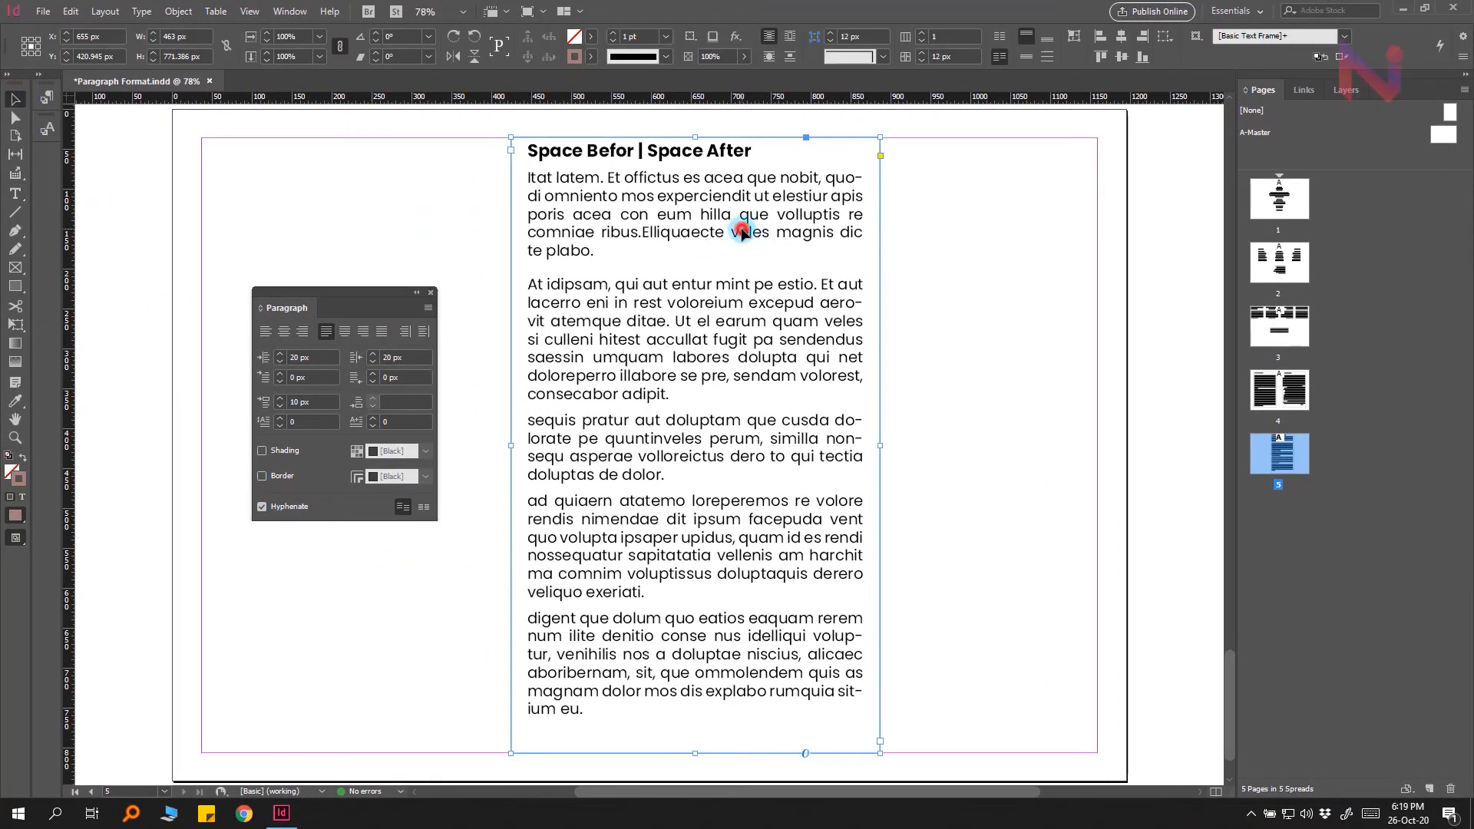
click(282, 508)
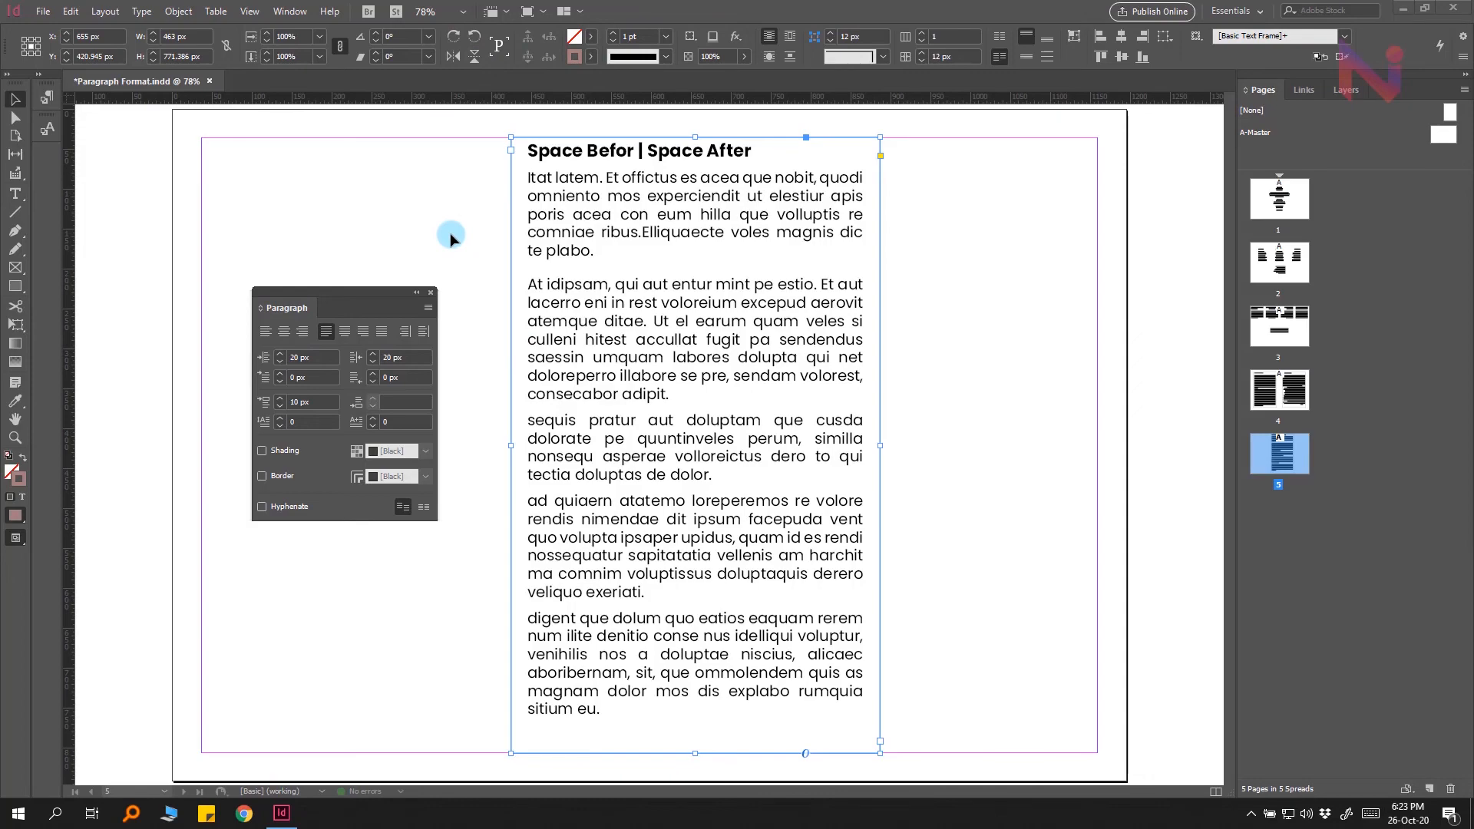
click(16, 196)
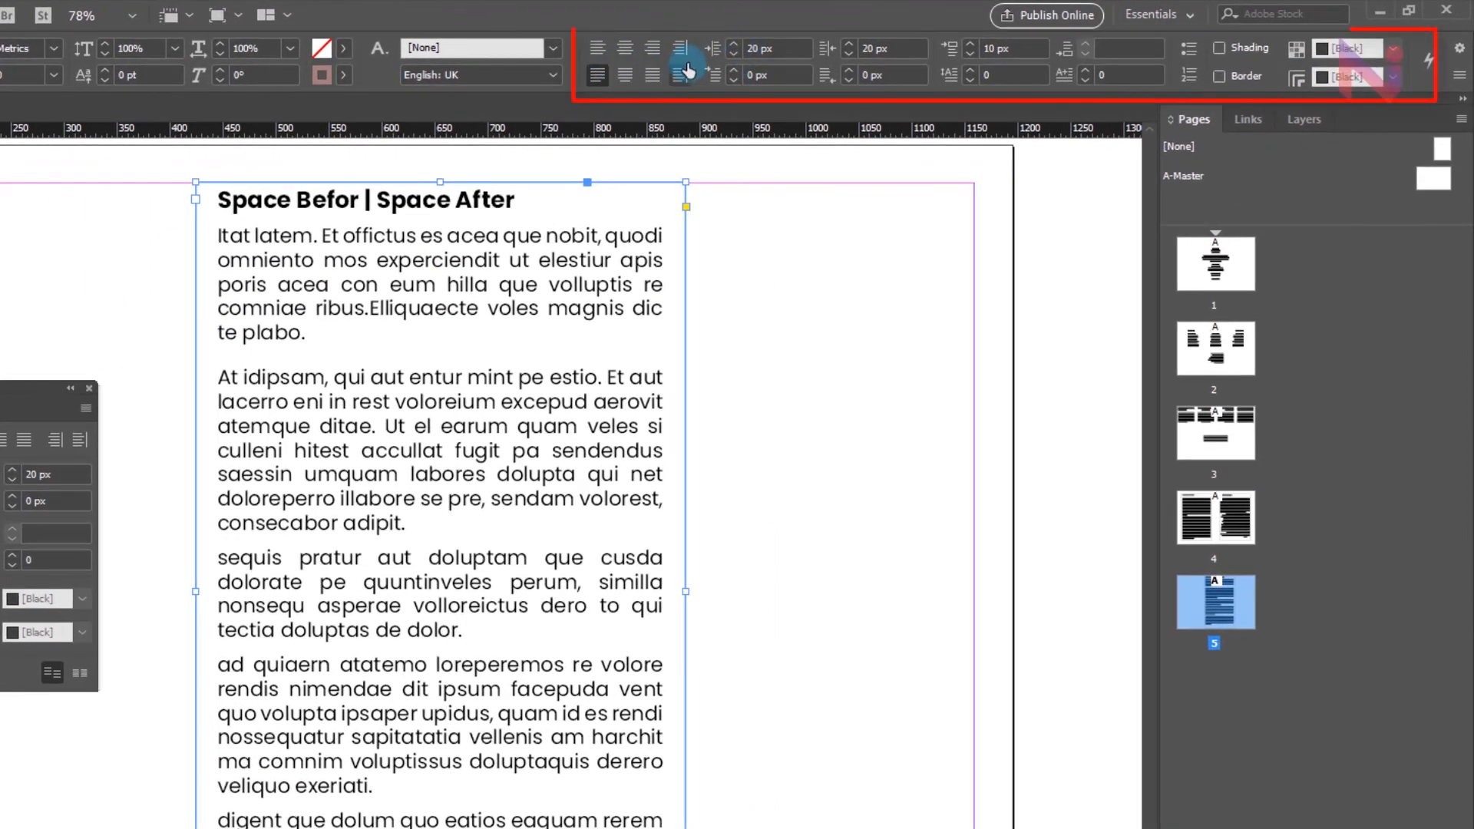